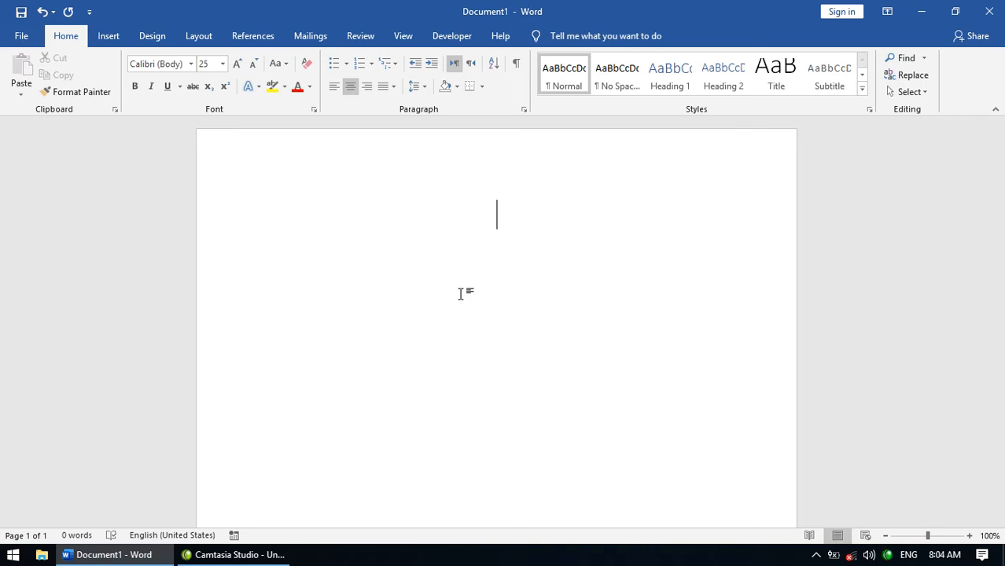
- Type the word 'Hacking' on the first centred line
text(Hacking)
key(Return)
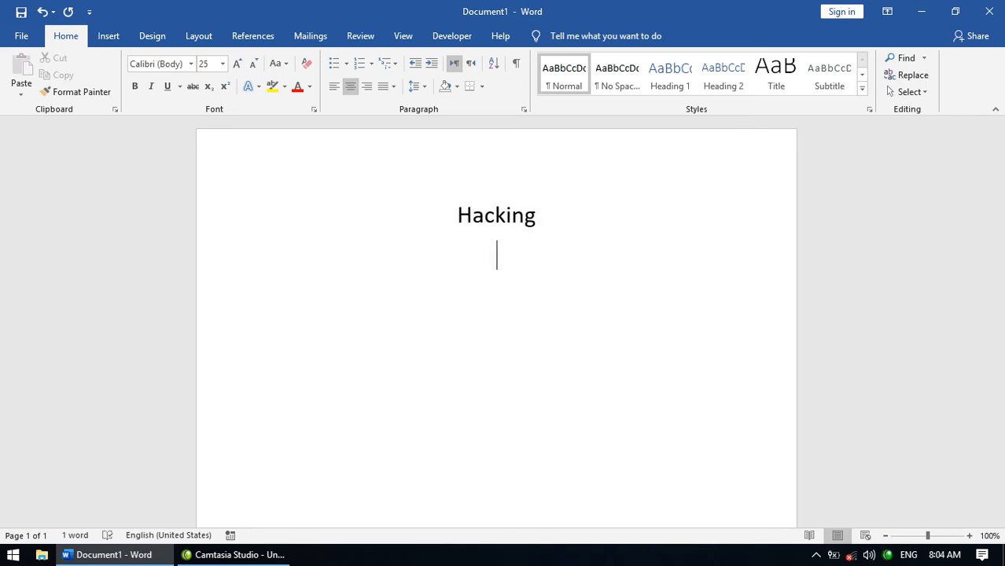
key(BackSpace)
key(BackSpace)
- Add 'Cracking' on the line below, correcting the misspelling
key(Return)
text(Crakcin)
key(Return)
key(BackSpace)
key(BackSpace)
key(BackSpace)
key(BackSpace)
key(BackSpace)
key(BackSpace)
text(ckin)
key(Return)
key(BackSpace)
key(BackSpace)
text(g)
key(BackSpace)
key(BackSpace)
text(g)
key(Return)
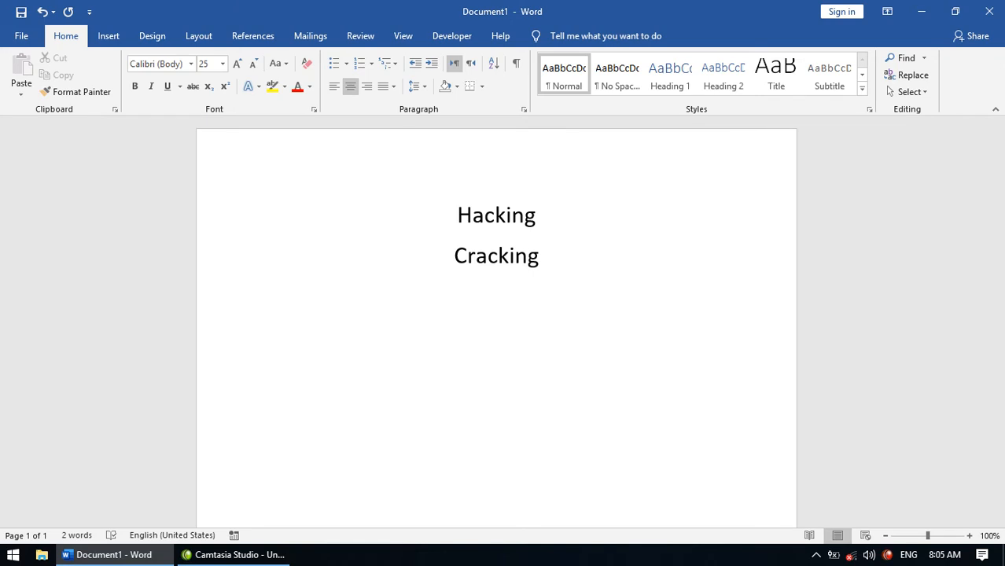
- Replace both words with five sample paragraphs generated by =rand()
key(ctrl+a)
key(BackSpace)
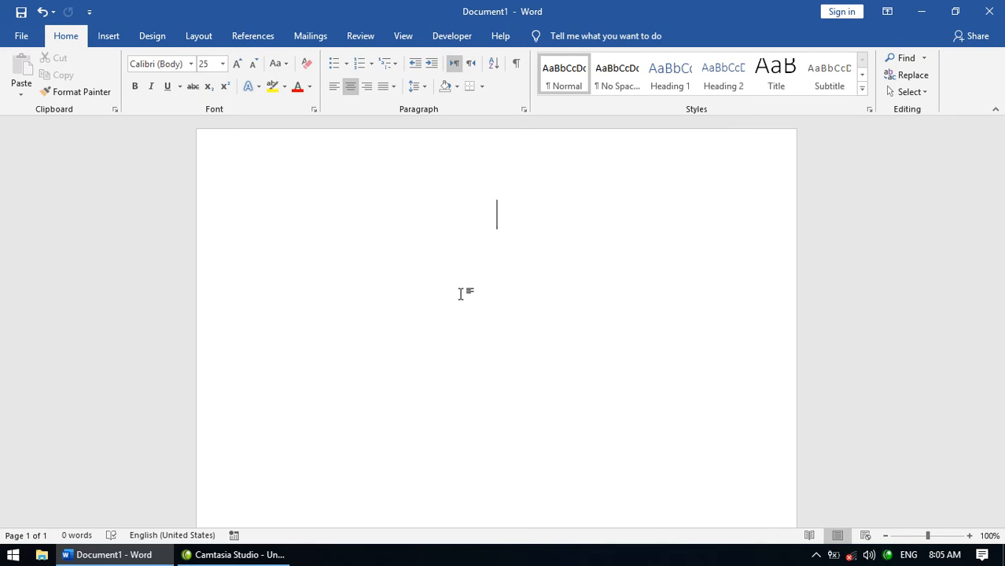
text(=rand())
key(Return)
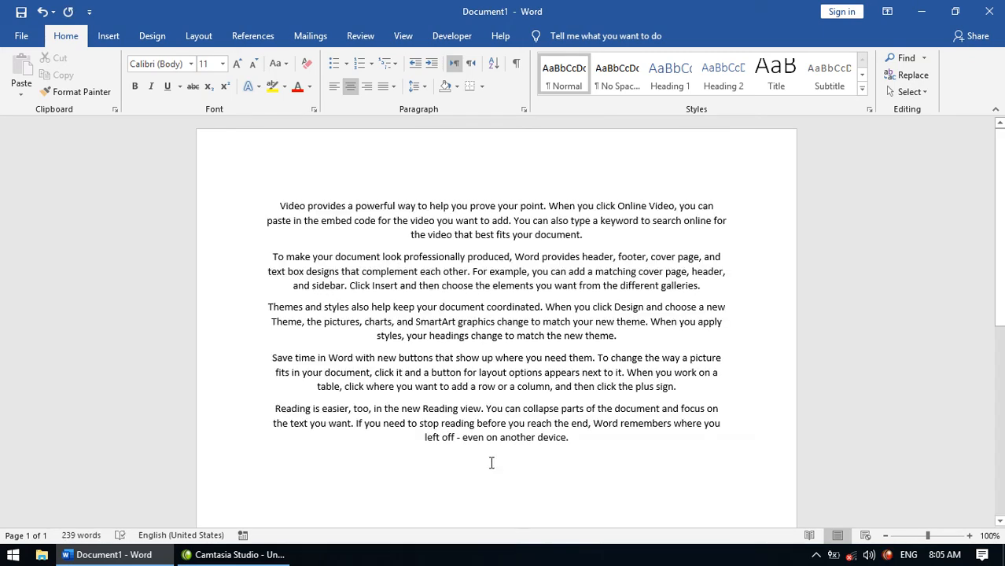
- Copy all the sample paragraphs and start a new blank document
key(ctrl+a)
key(ctrl+c)
key(ctrl+n)
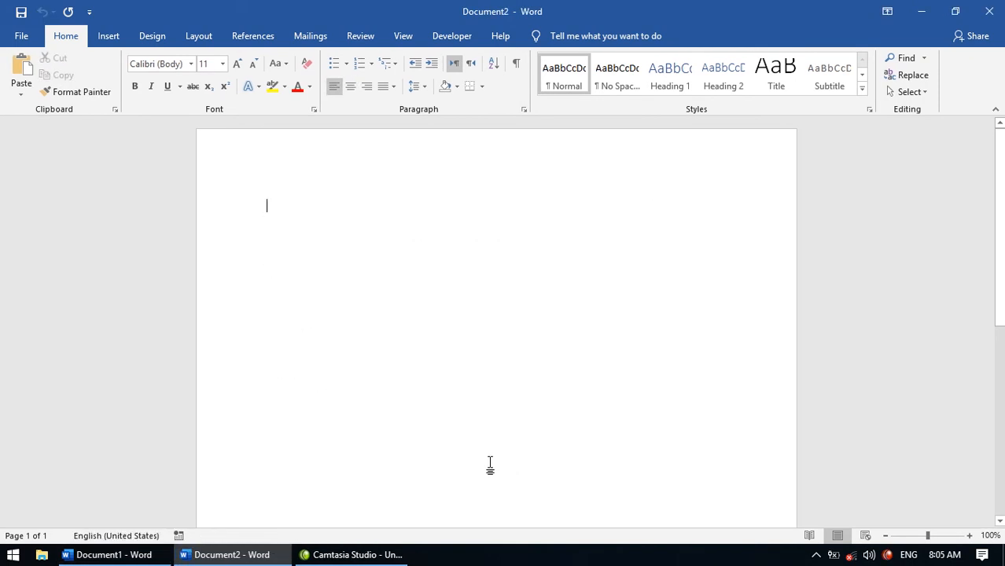
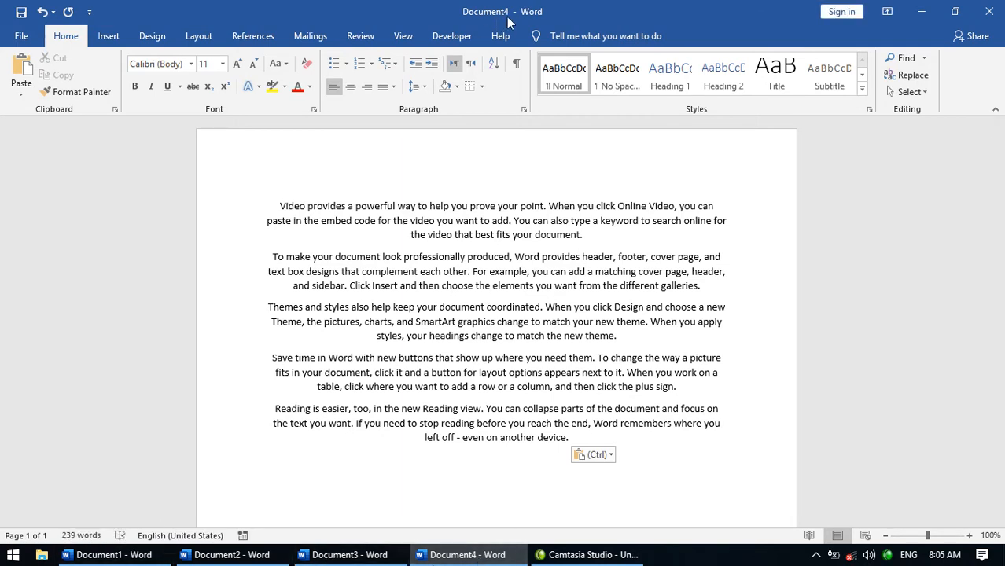
click(411, 40)
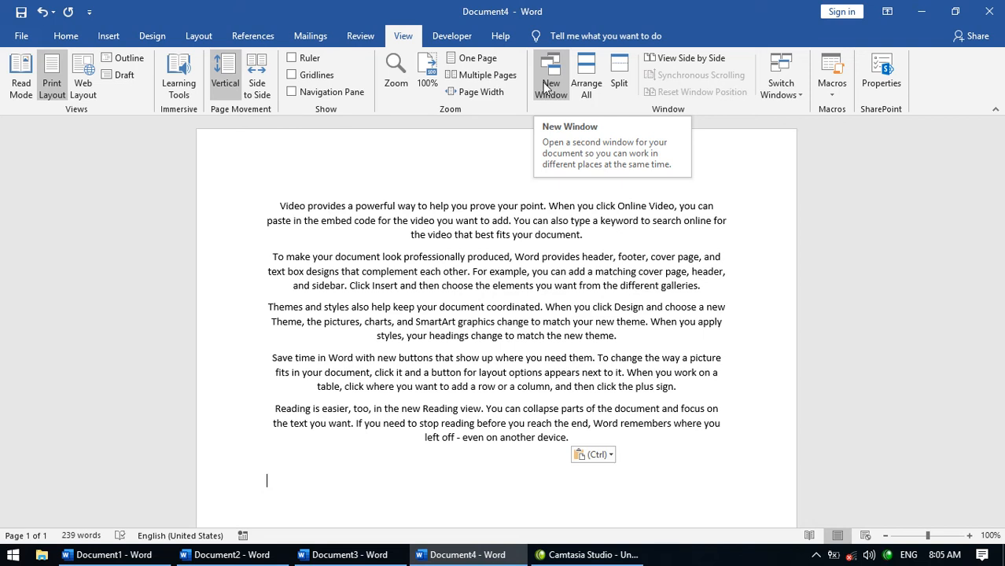
click(359, 35)
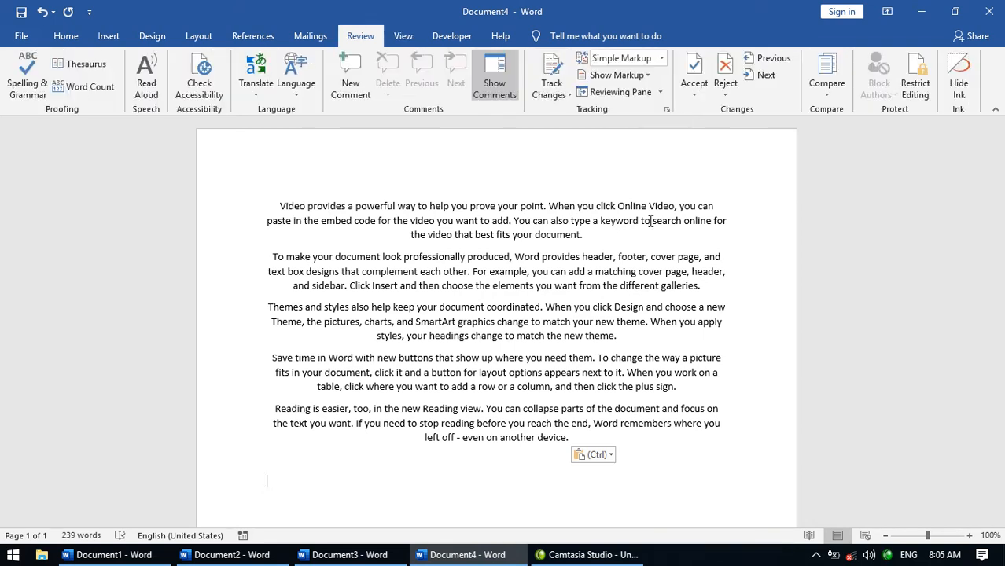
click(915, 92)
scroll(913, 93, down, 1)
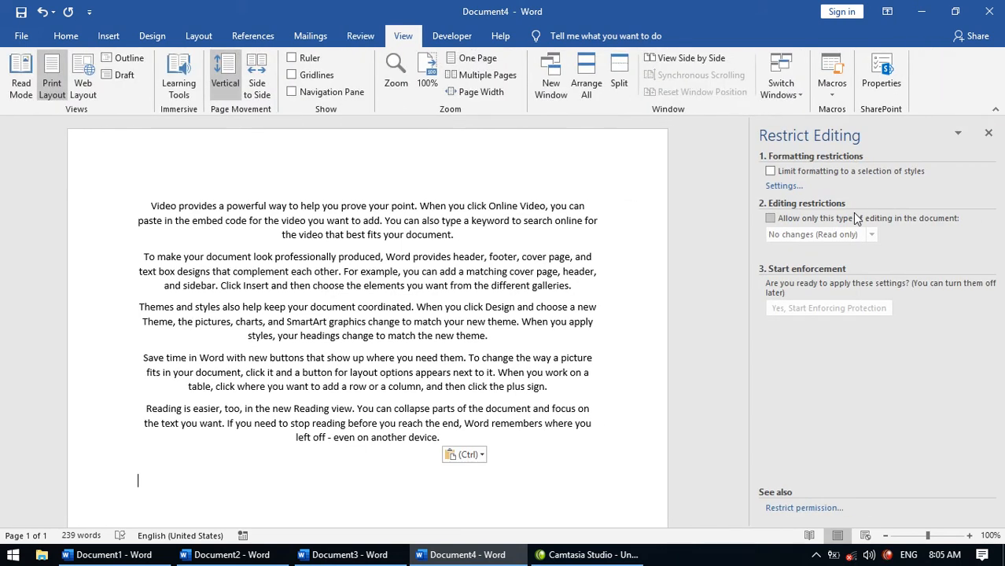
click(818, 172)
click(818, 217)
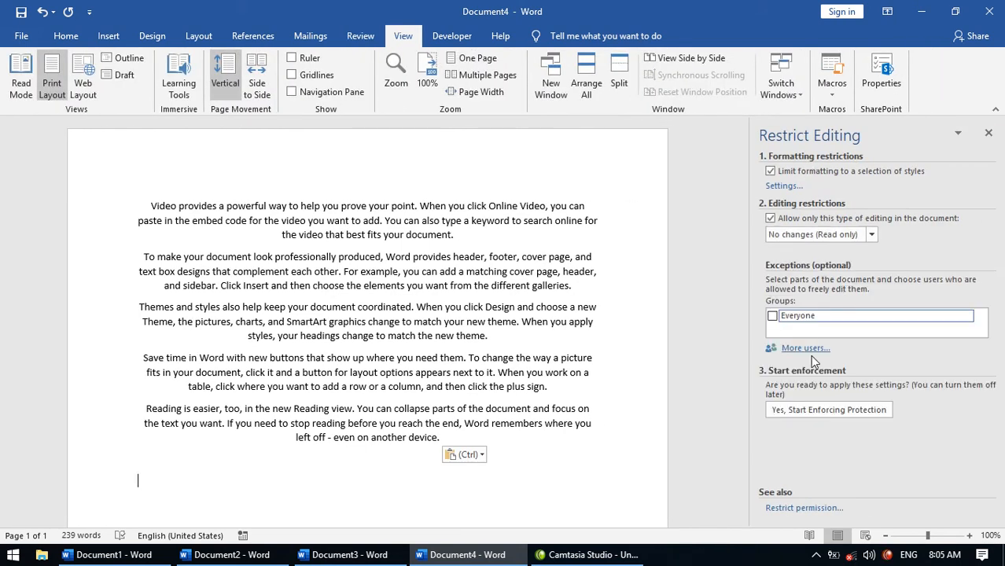
click(804, 409)
text(1212)
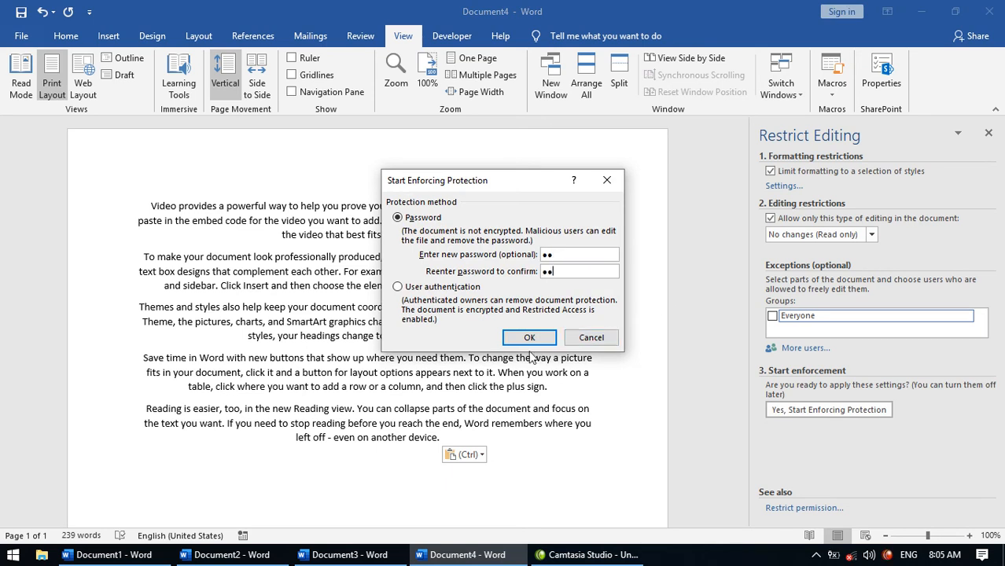
click(530, 338)
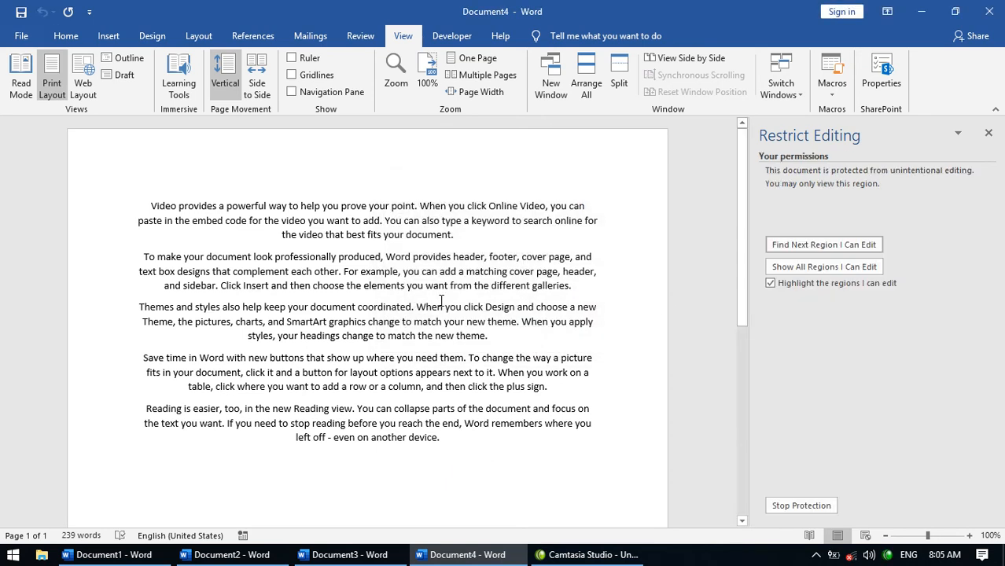
- Save it as 'REad only' in the Desktop folder, replacing the old copy, and close it
key(ctrl+s)
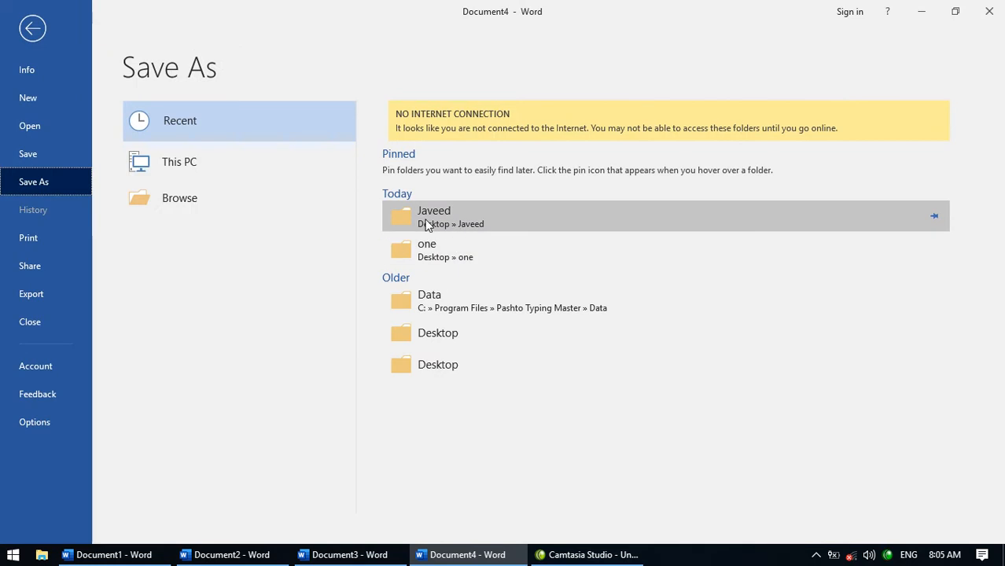
click(433, 221)
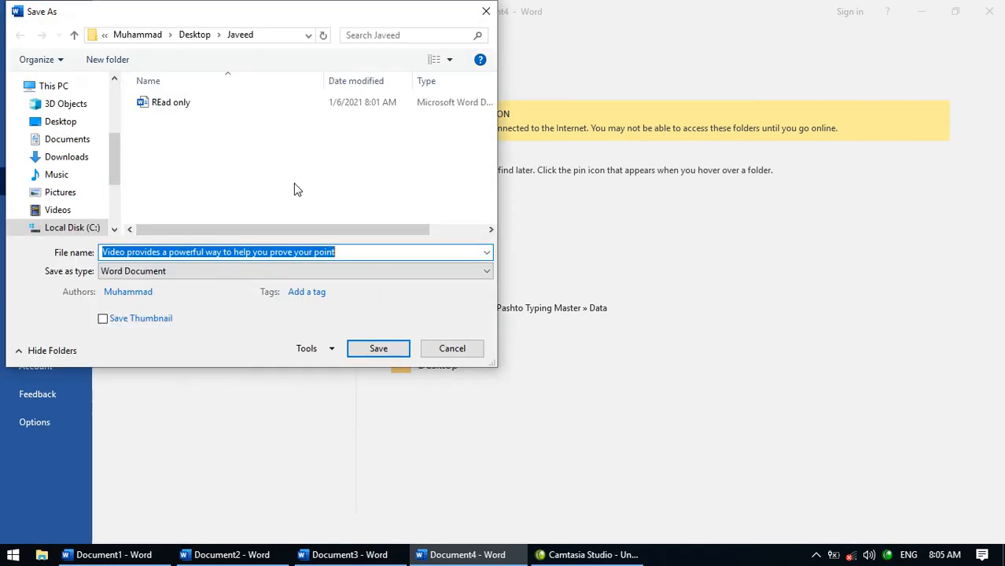
click(184, 110)
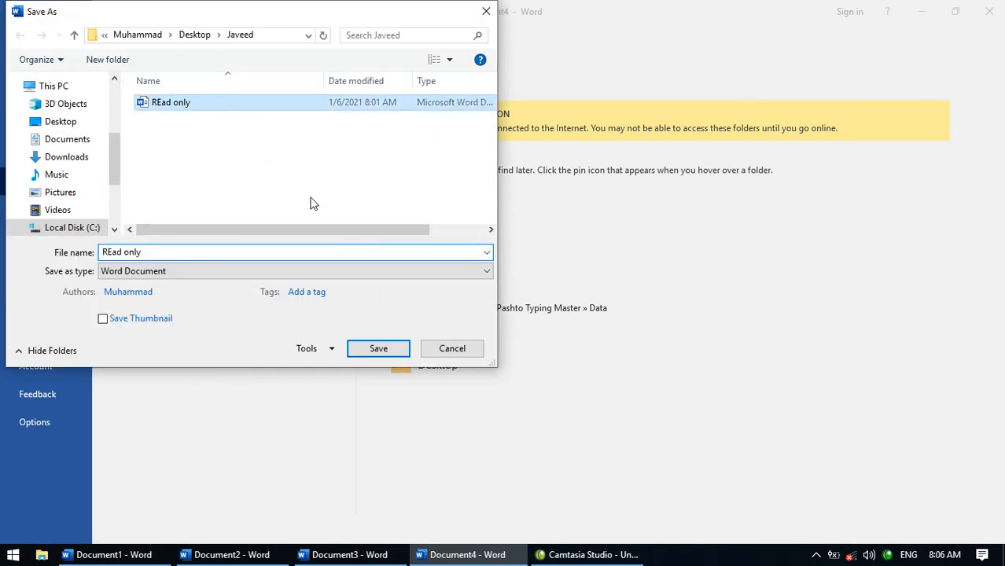
right_click(184, 110)
click(228, 453)
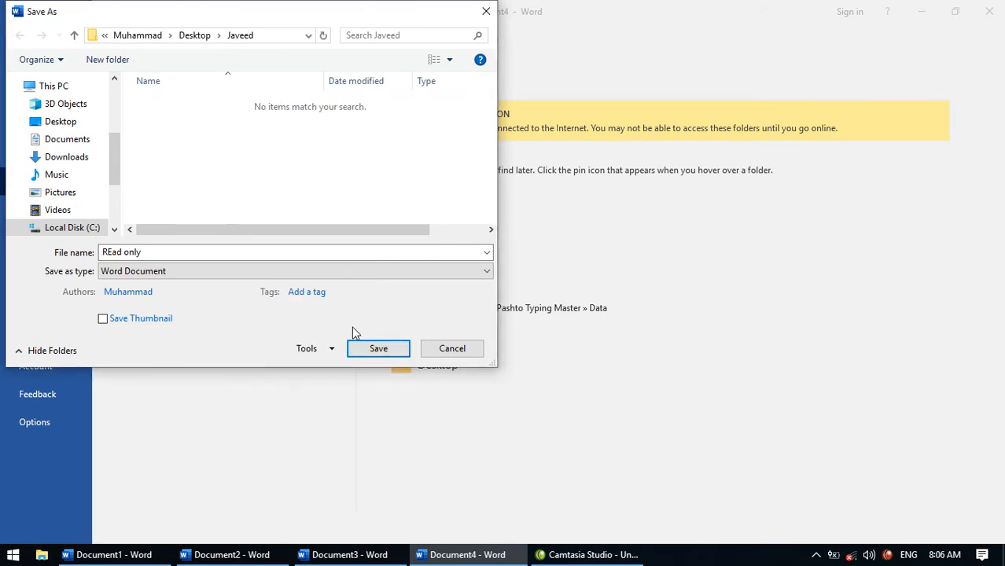
click(332, 253)
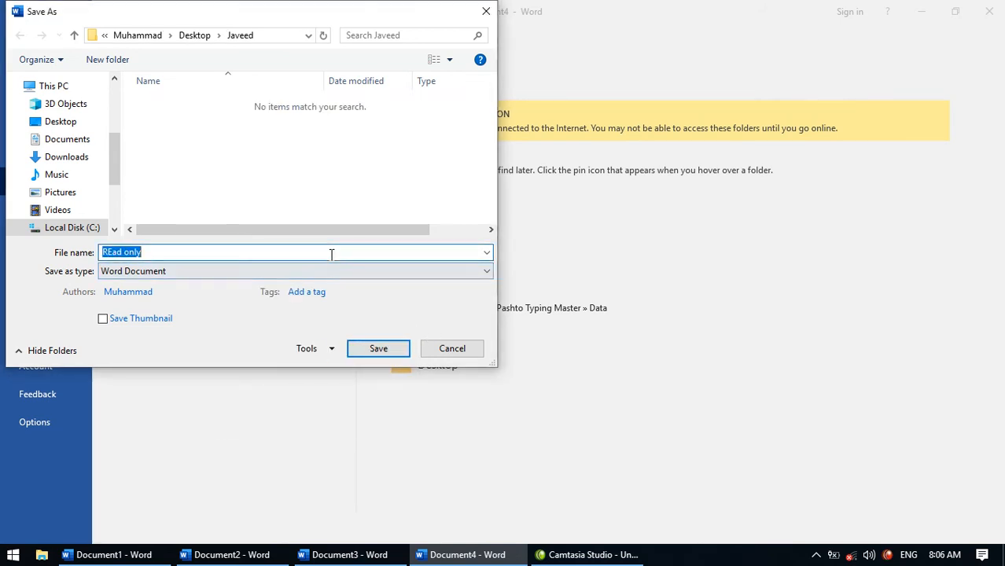
click(375, 352)
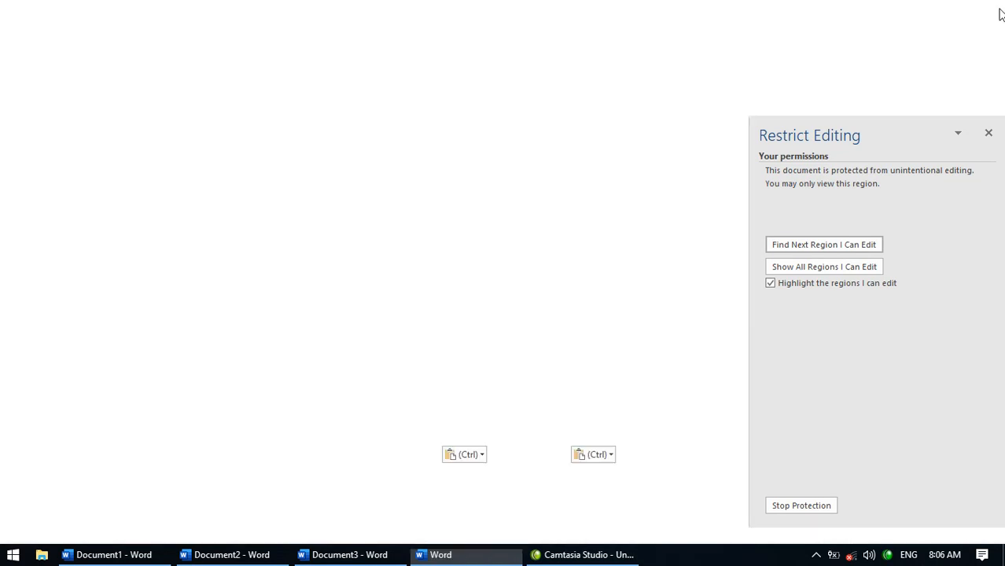
click(989, 11)
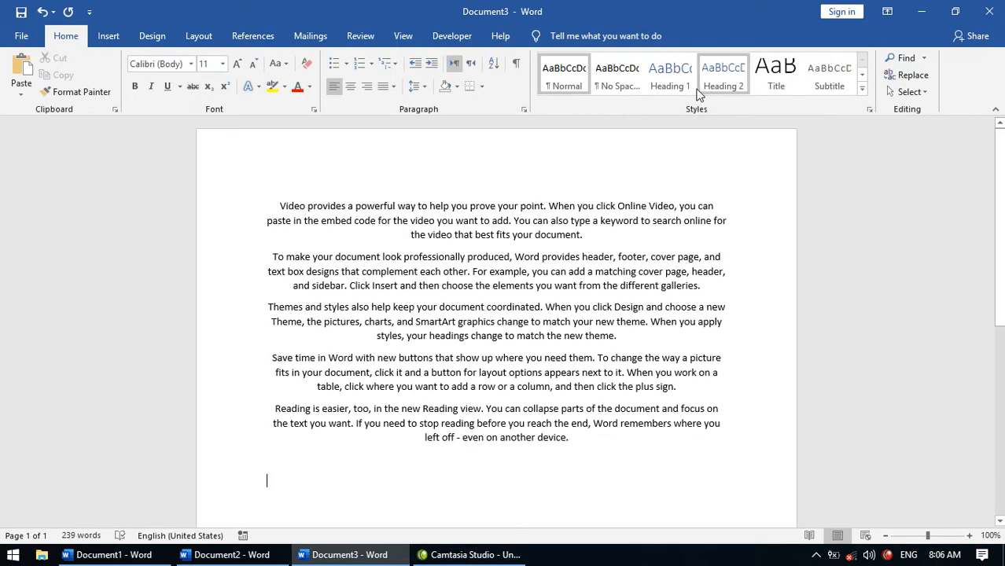
- Tick both editing restriction boxes in Document3, then cancel the first password prompt
click(401, 39)
click(360, 35)
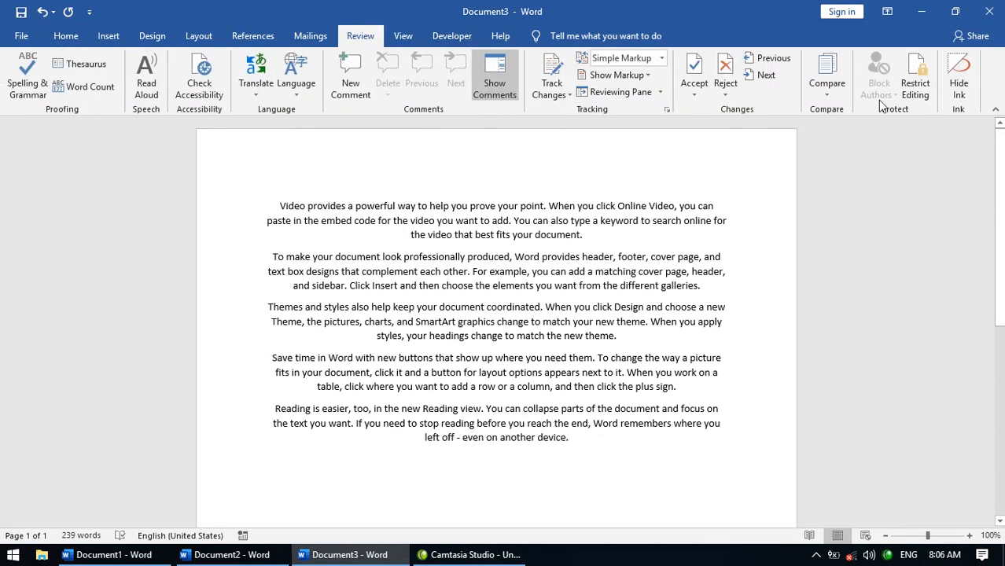
click(918, 78)
click(830, 219)
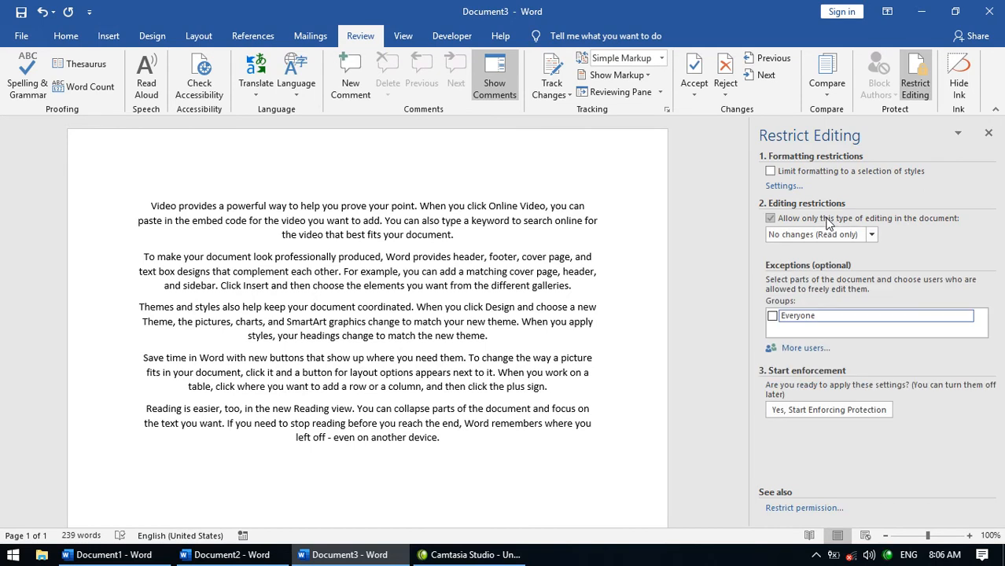
click(810, 173)
click(809, 411)
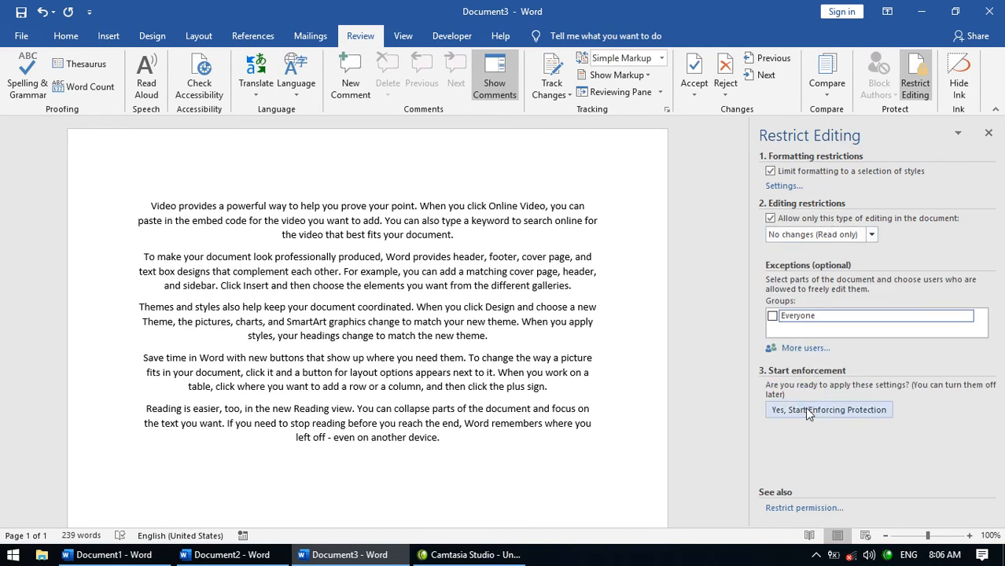
click(592, 337)
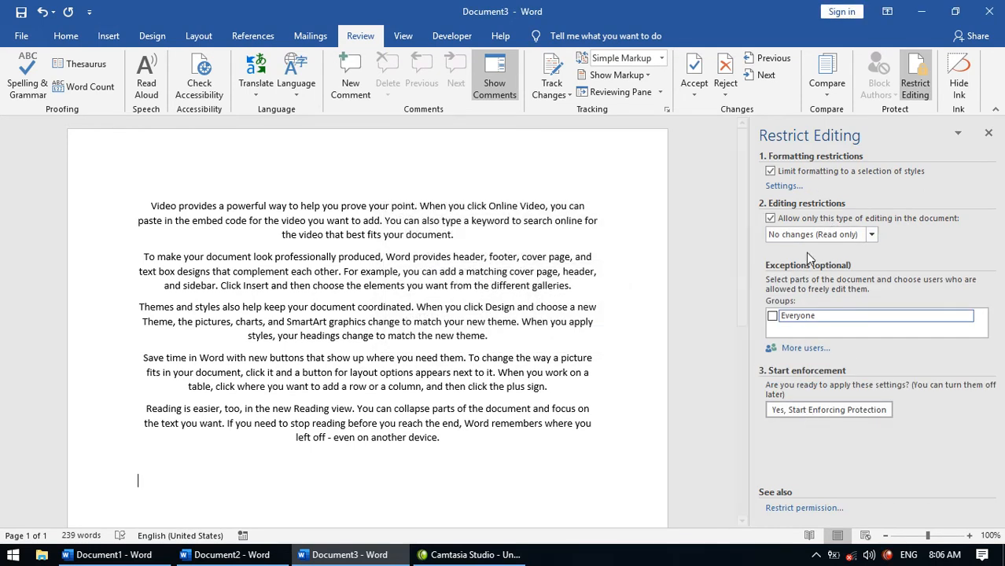
click(810, 234)
click(799, 249)
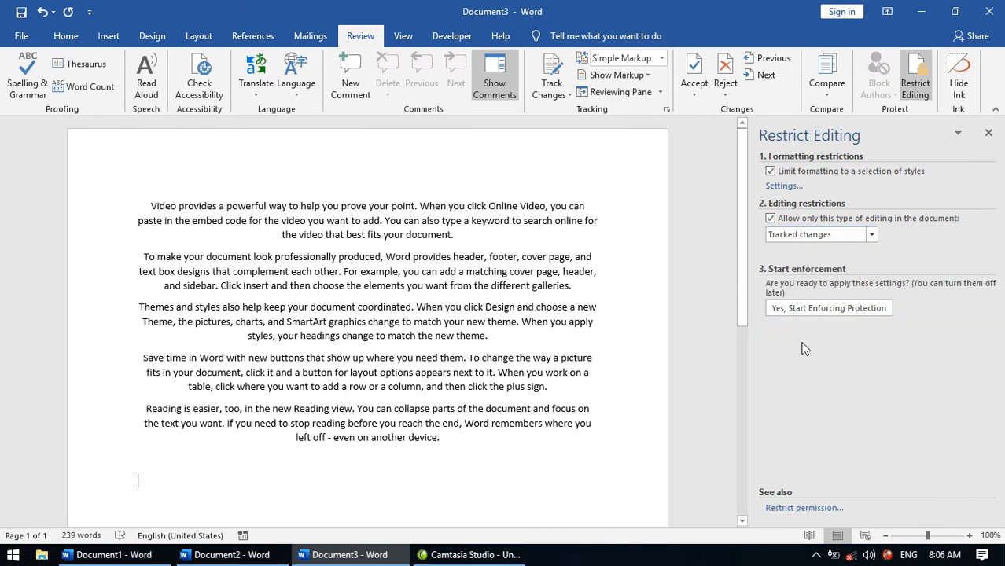
click(804, 308)
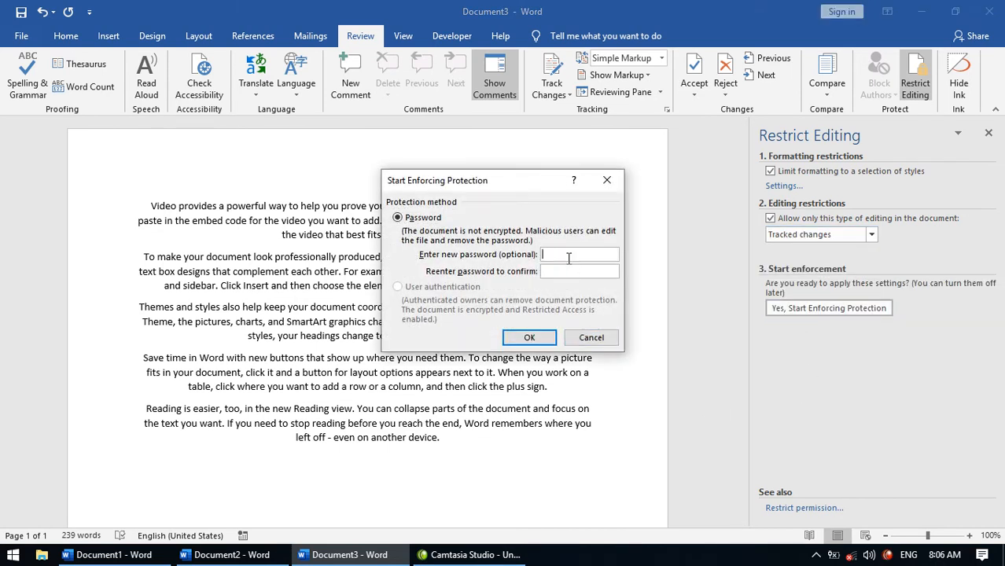
text(1212)
click(529, 337)
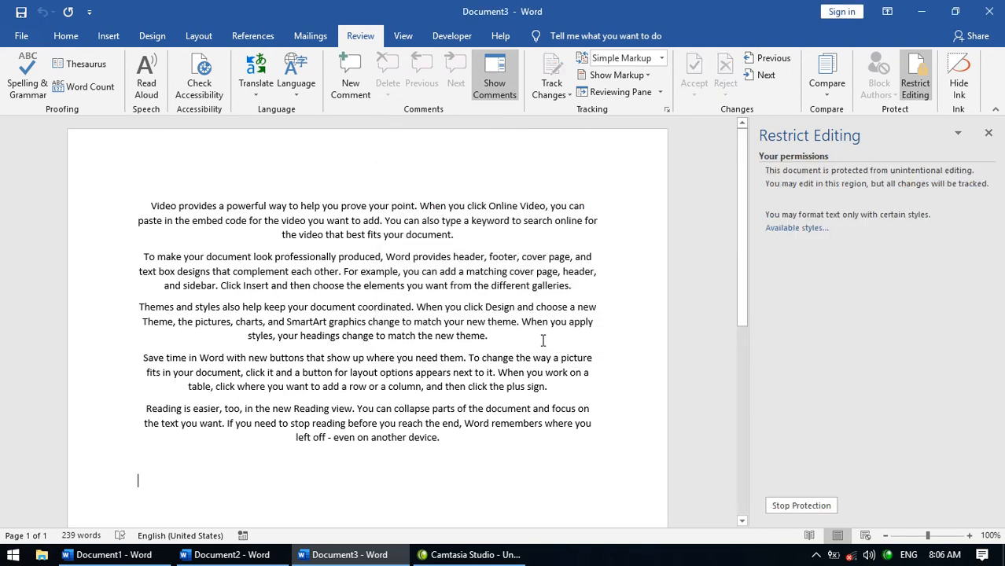
- Save the document as 'Track change' in the Desktop folder
key(ctrl+s)
click(489, 223)
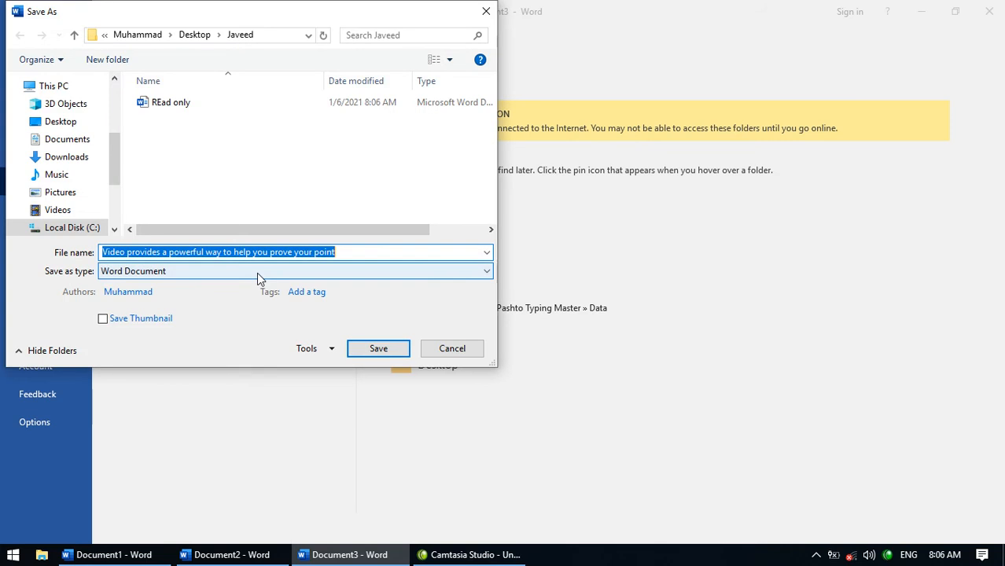
text(Trakc)
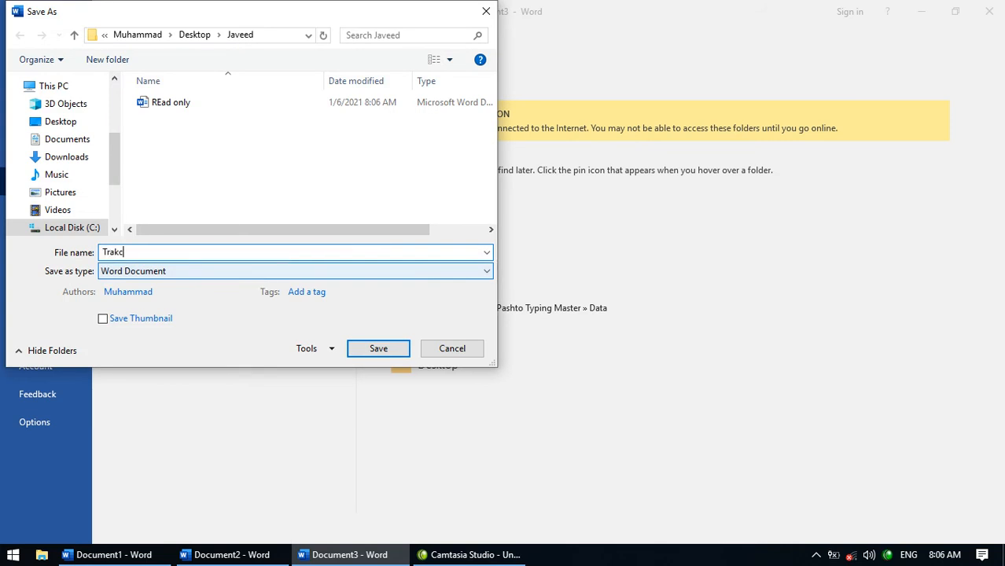
text(ck change)
key(Return)
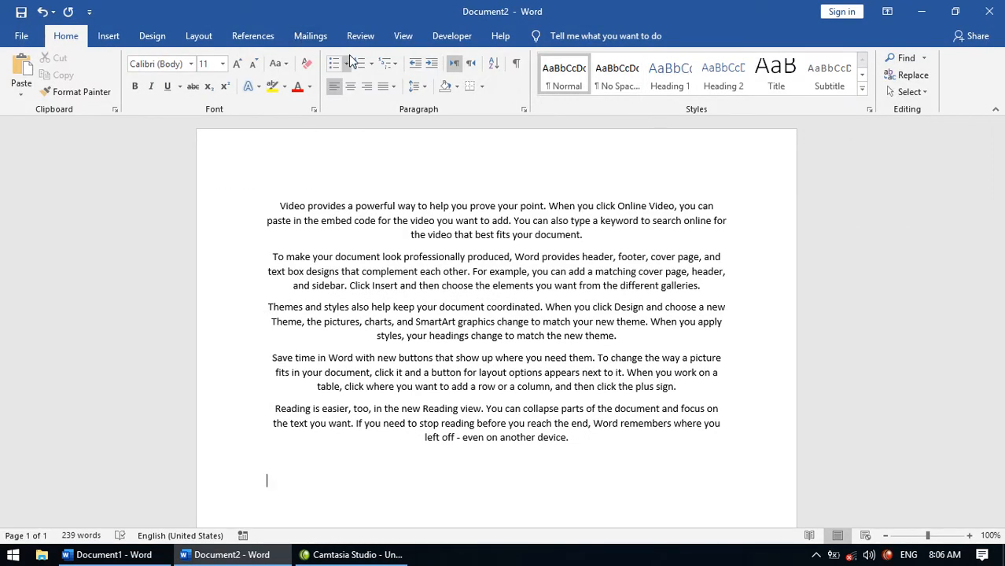
click(360, 39)
click(915, 79)
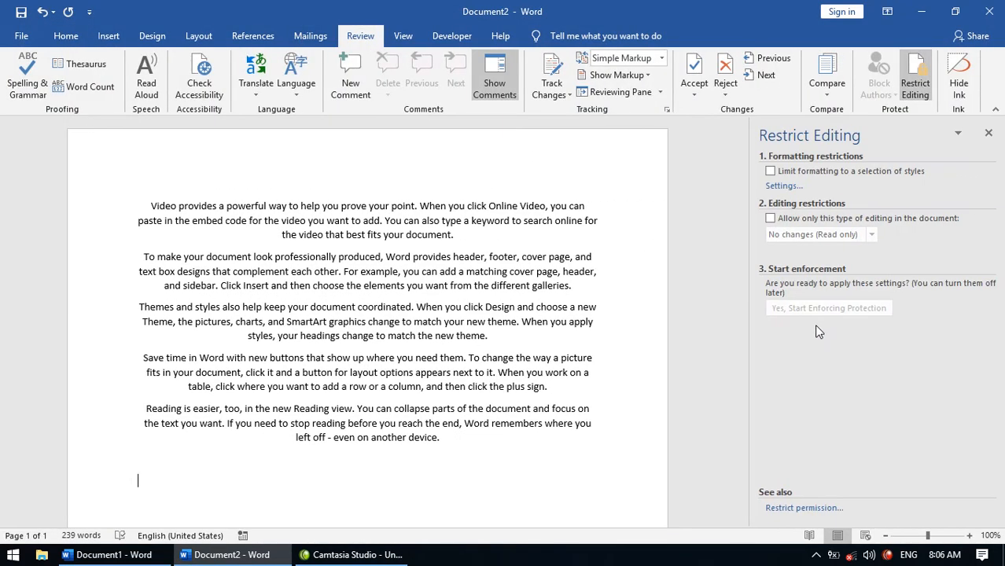
click(771, 171)
click(771, 219)
click(871, 234)
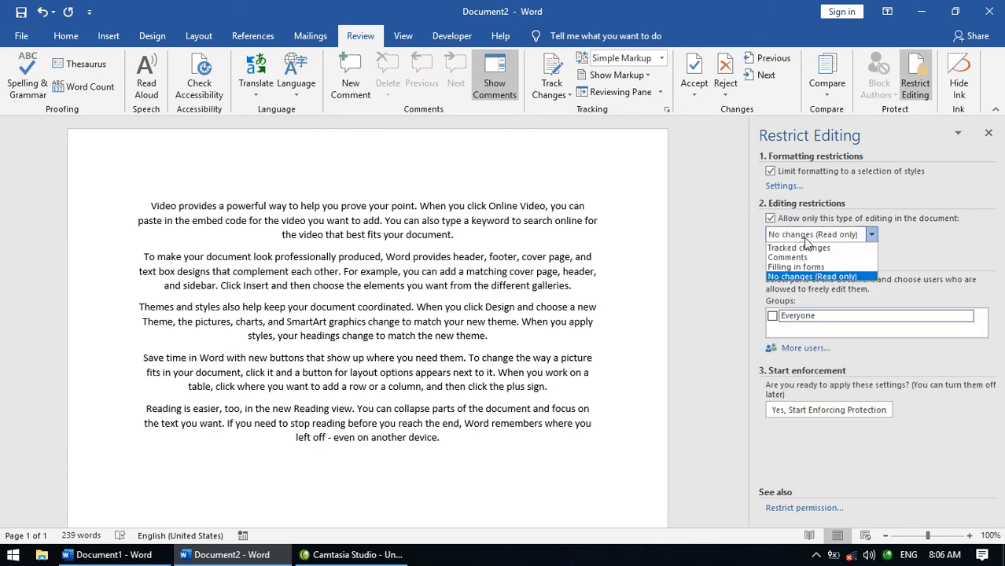
click(799, 267)
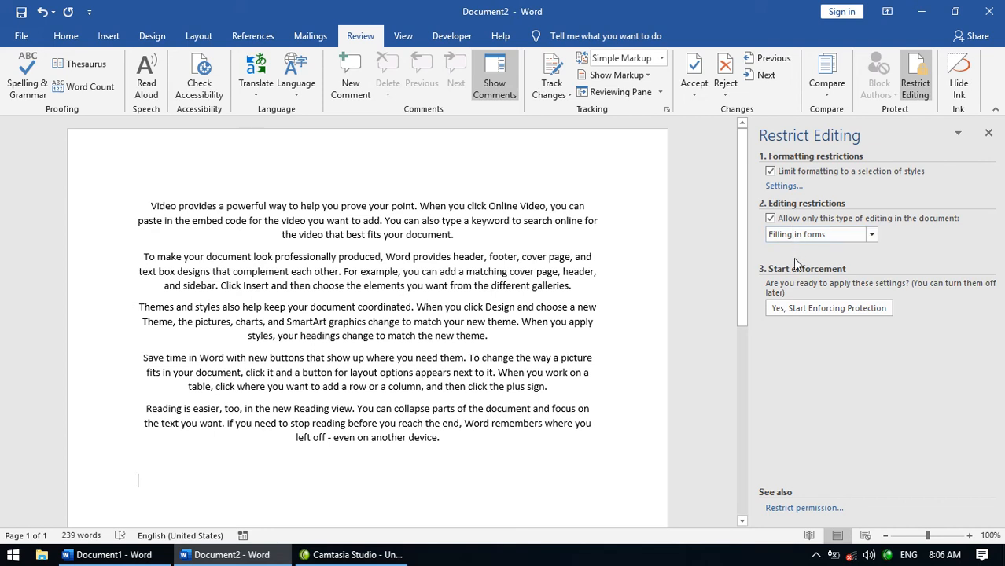
click(802, 309)
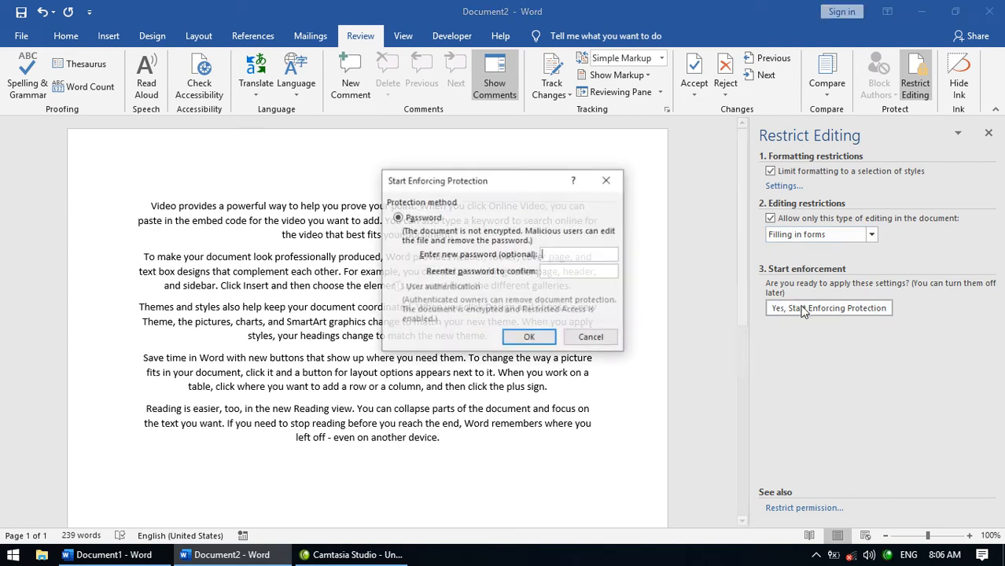
text(1)
click(558, 271)
text(1)
click(515, 339)
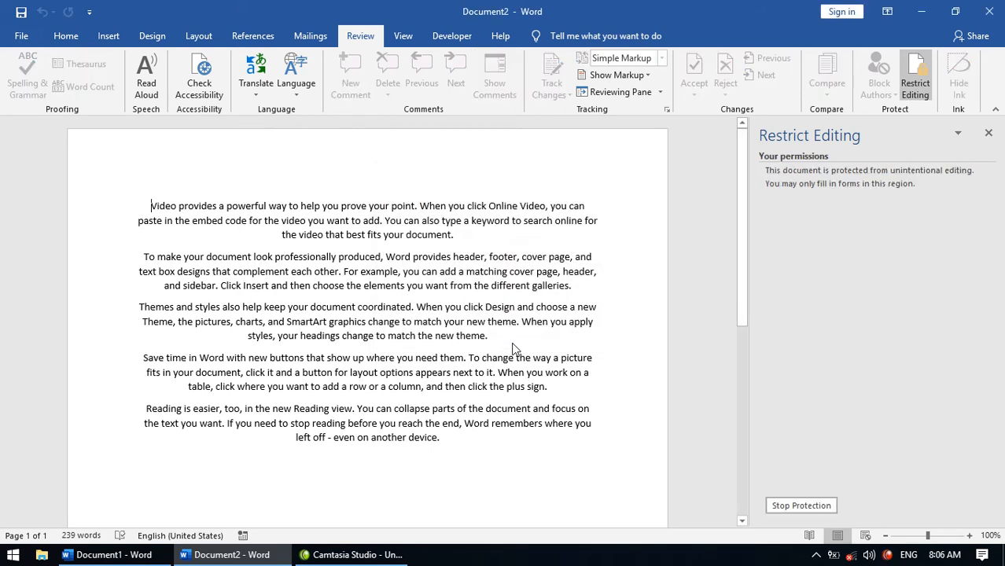
- Save it as 'fill form only' in the Desktop folder and close the window
key(ctrl+s)
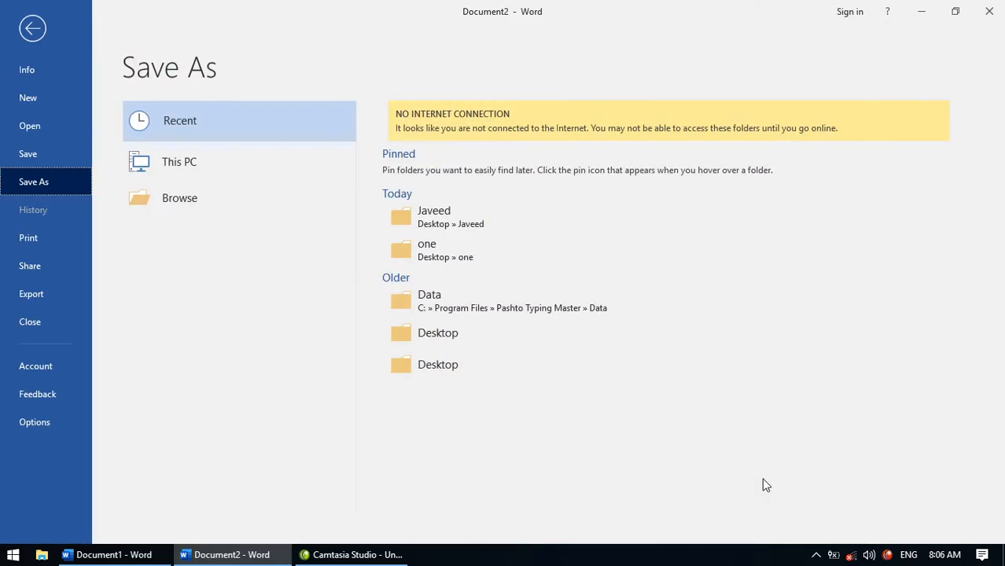
click(492, 218)
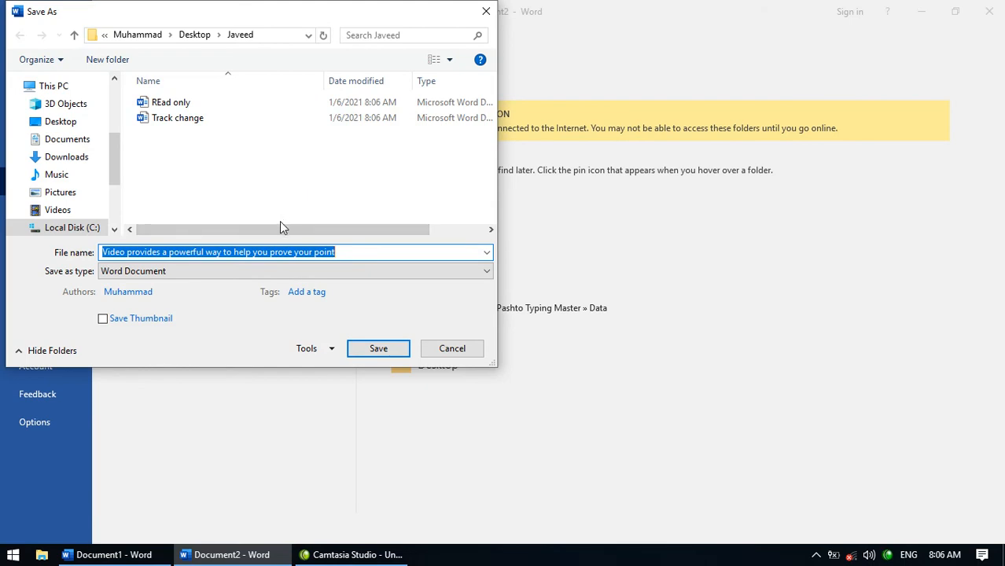
text(fill form t)
key(BackSpace)
text(only)
key(Return)
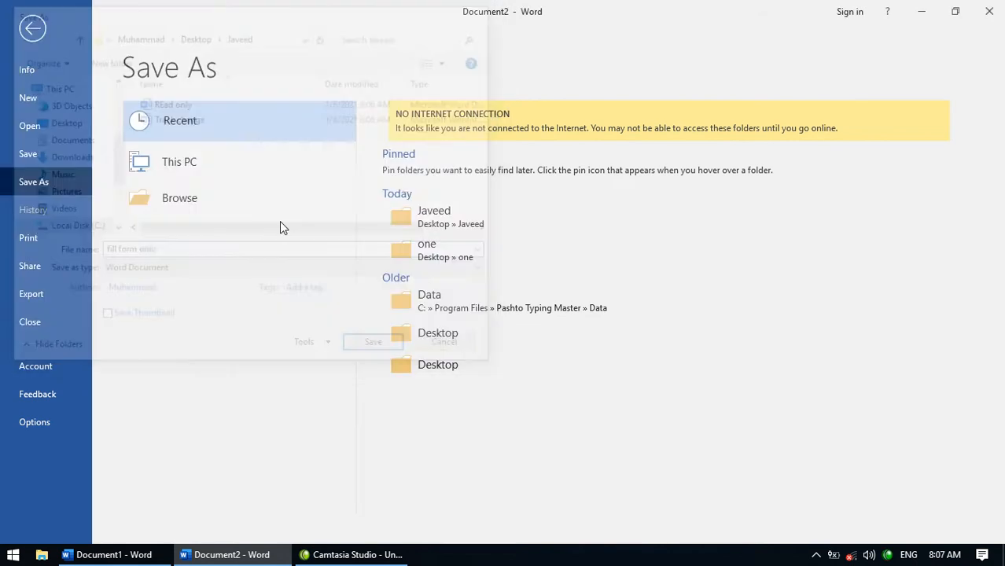
key(alt+F4)
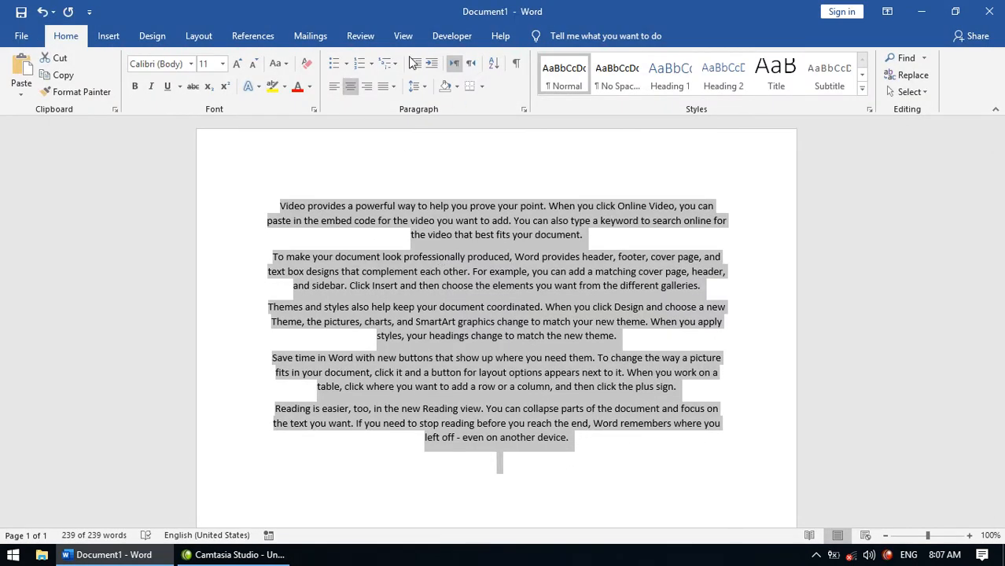
click(360, 36)
click(915, 79)
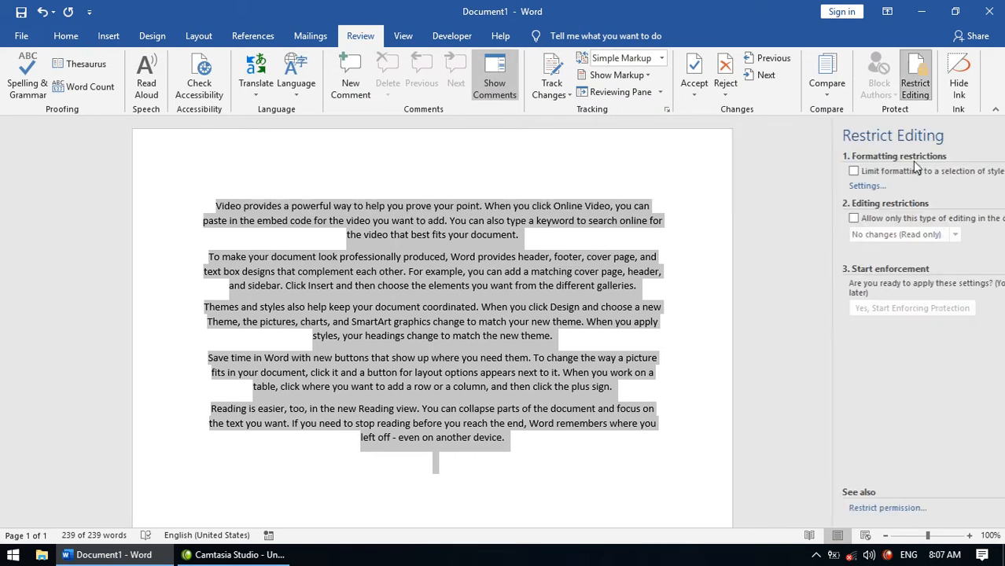
click(806, 218)
click(803, 170)
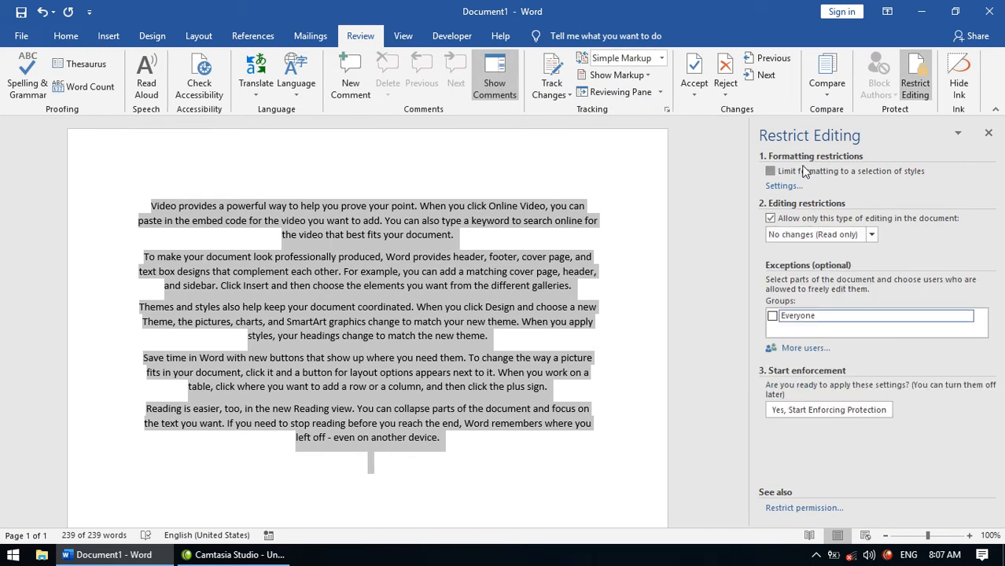
click(872, 234)
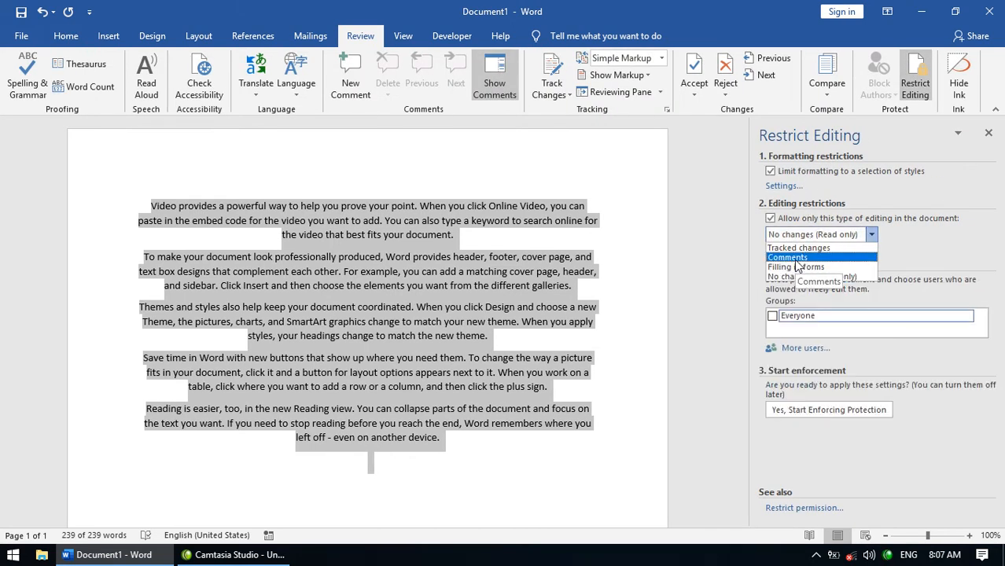
click(798, 266)
click(810, 409)
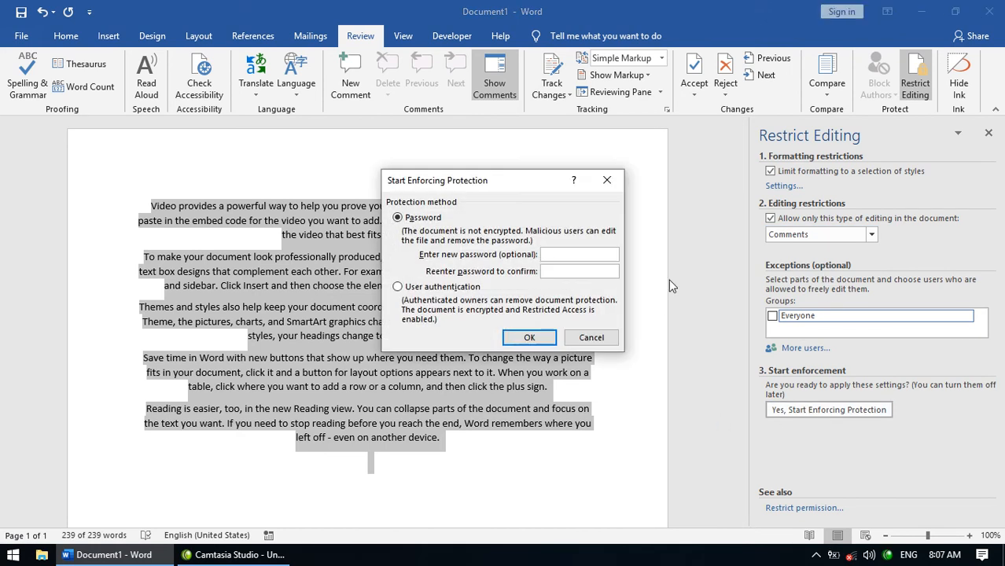
text(123123)
click(543, 336)
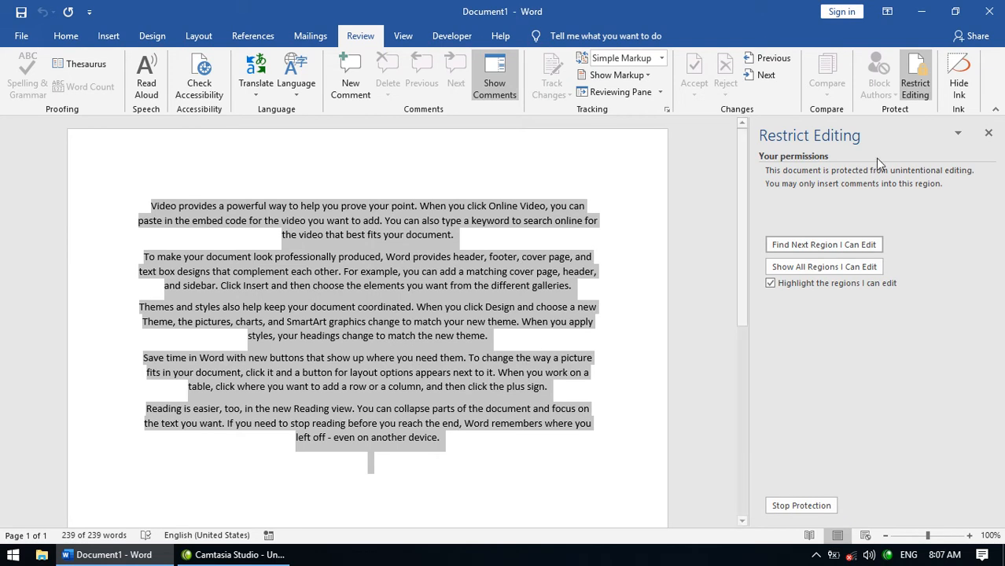
- Close Document1, saving it as 'Comment'
click(990, 12)
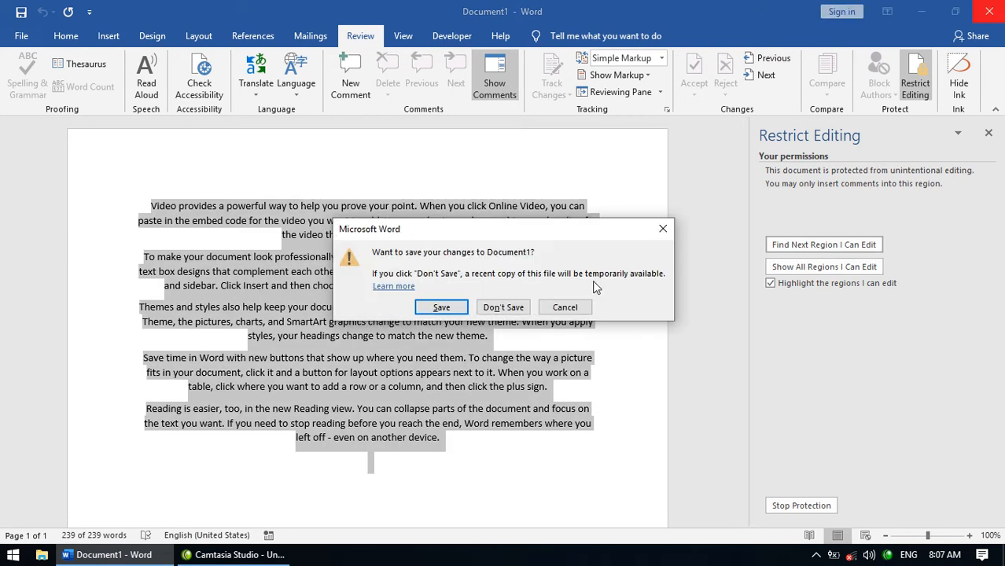
click(441, 308)
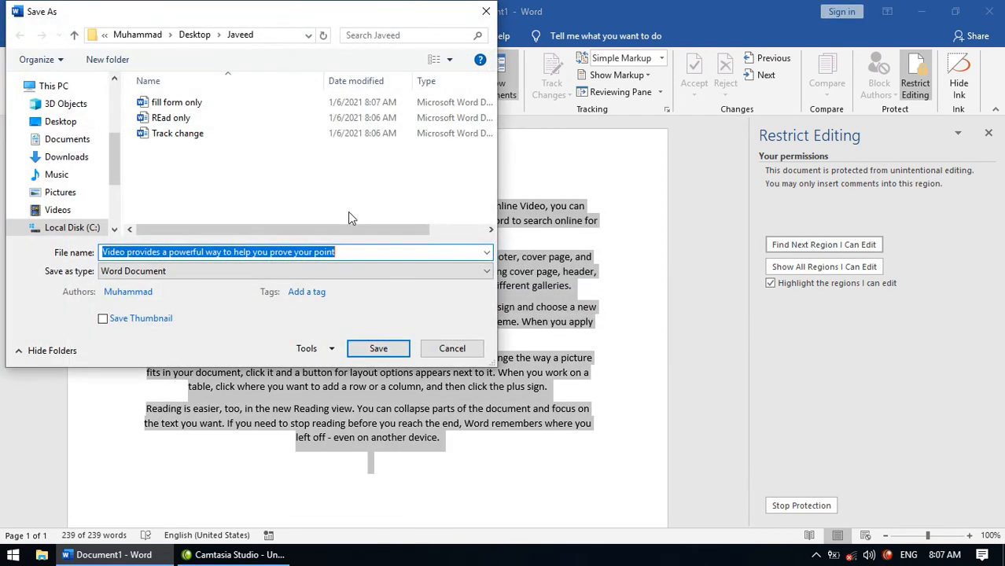
text(Comment)
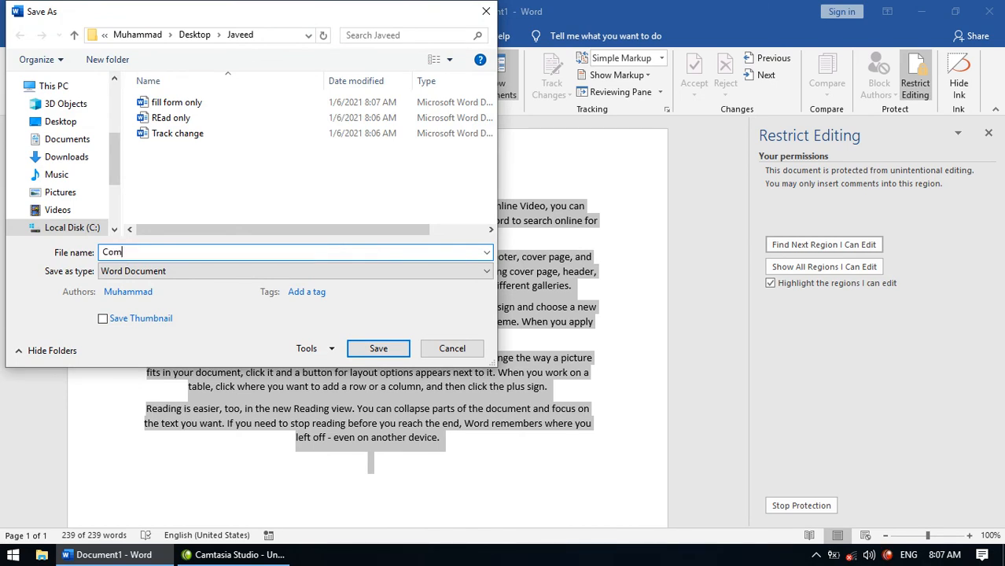
key(ctrl+a)
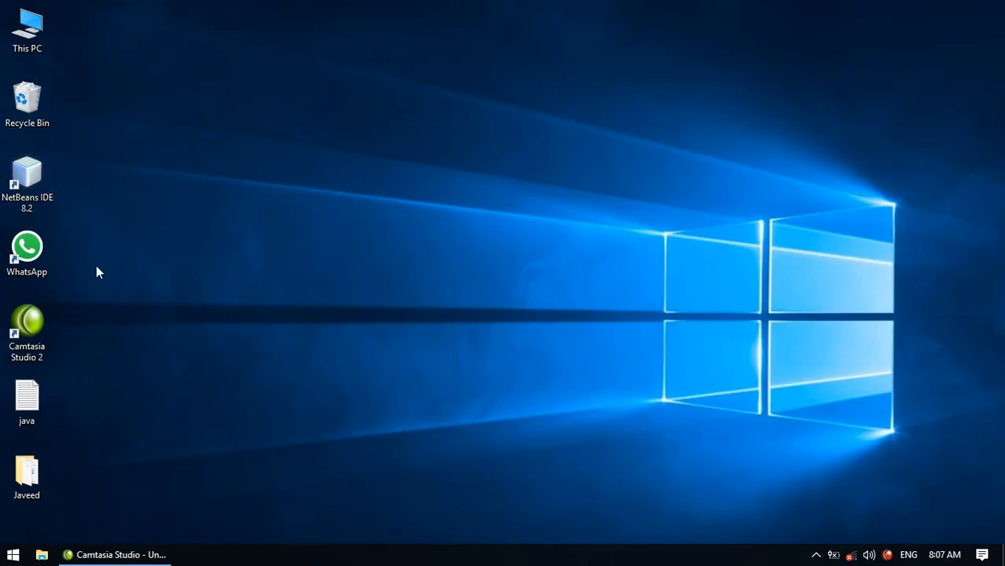
- Open the Javeed folder and check the Comment file's type in its Properties
double_click(27, 474)
drag(363, 284, 167, 72)
click(317, 228)
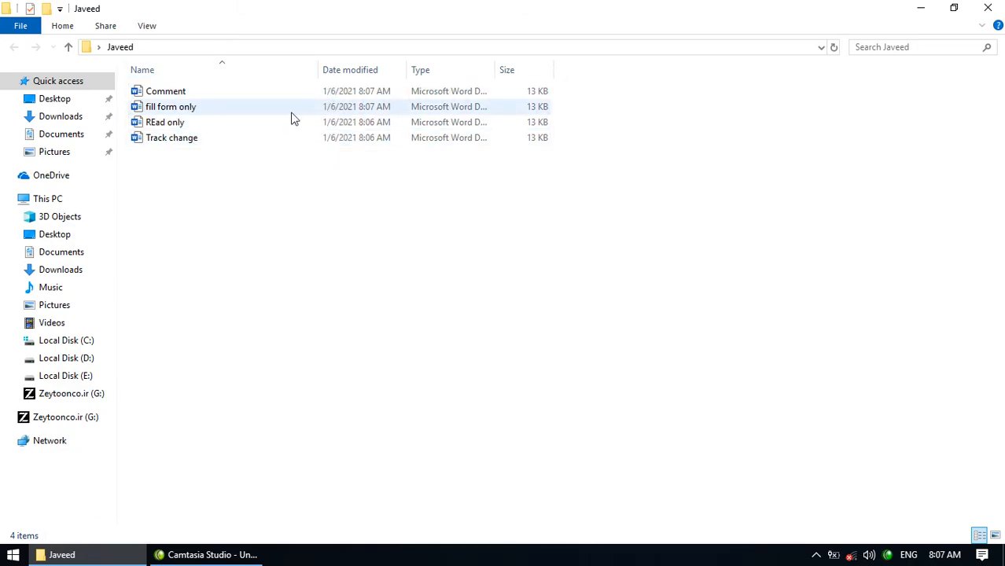
click(211, 95)
right_click(210, 95)
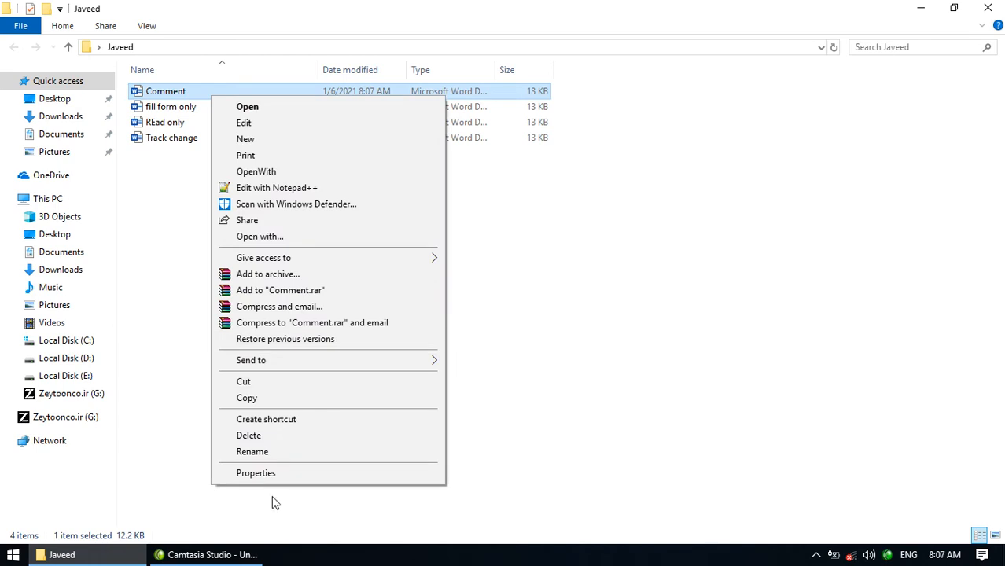
click(256, 473)
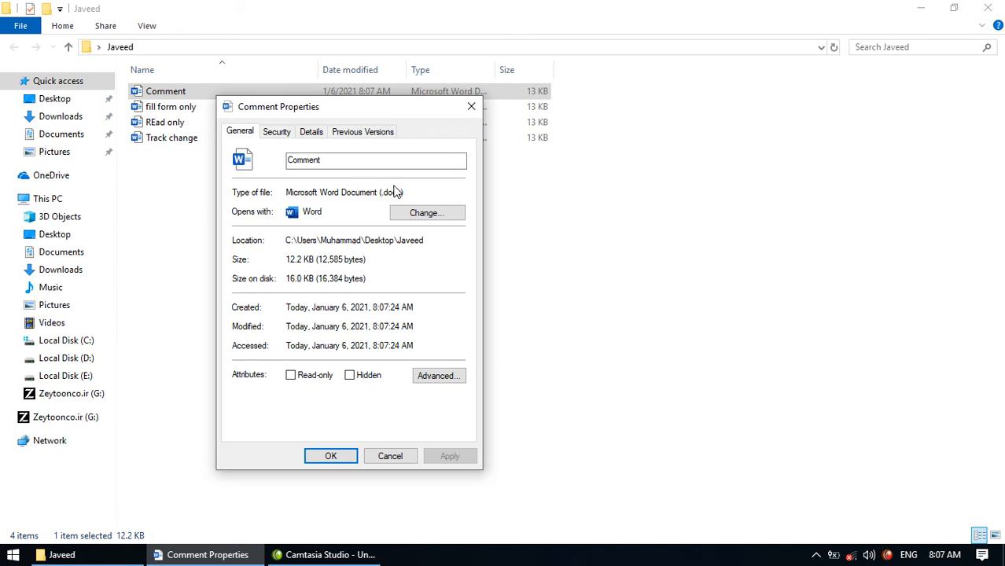
drag(402, 192, 359, 192)
click(471, 107)
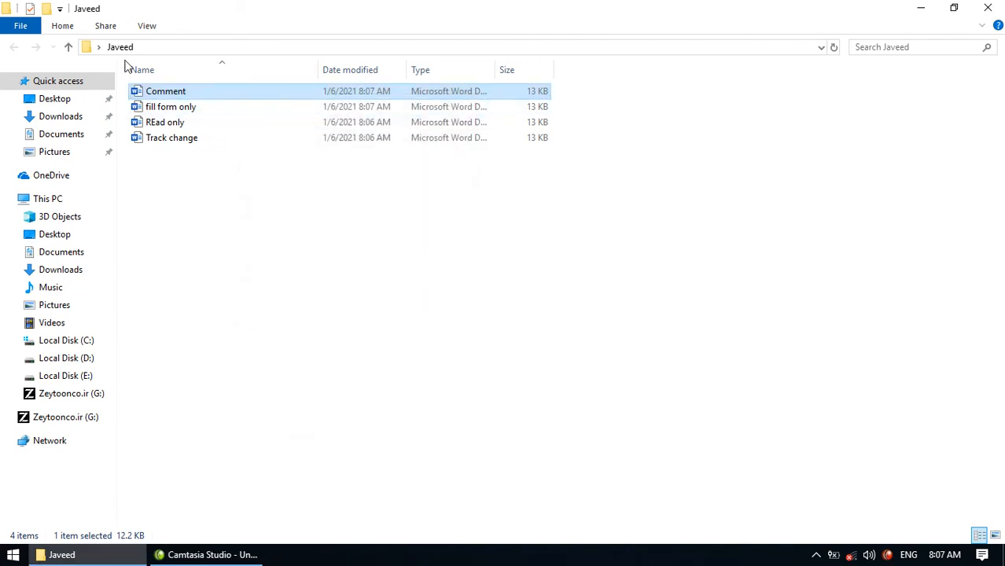
- Turn off 'Hide extensions for known file types' and begin renaming Comment.docx
click(149, 29)
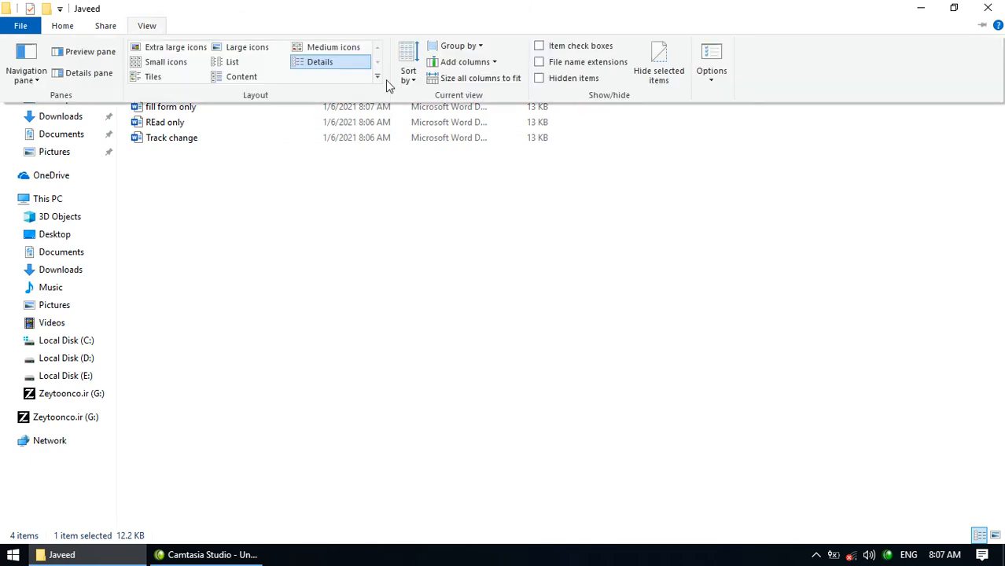
click(712, 57)
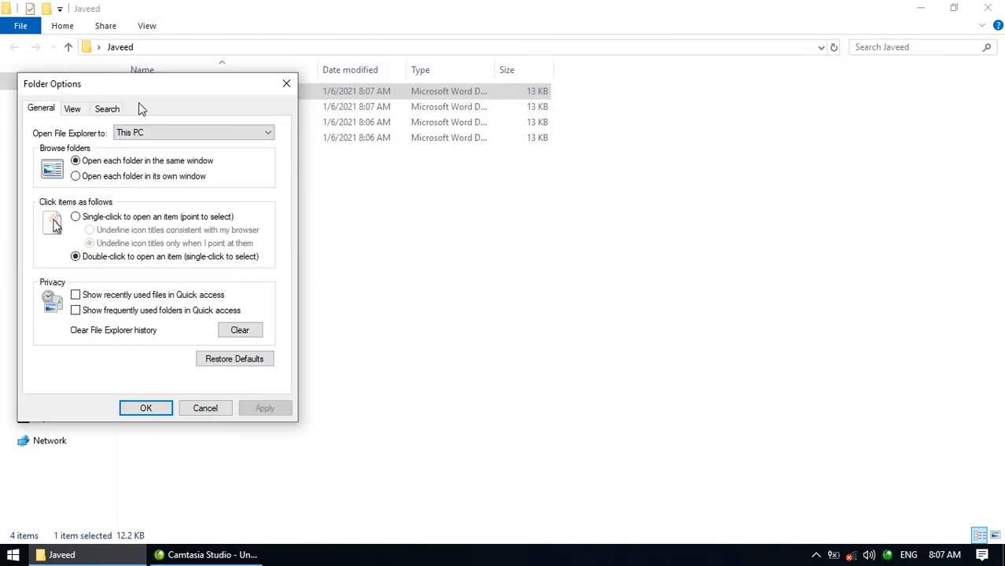
drag(145, 88, 402, 95)
click(331, 115)
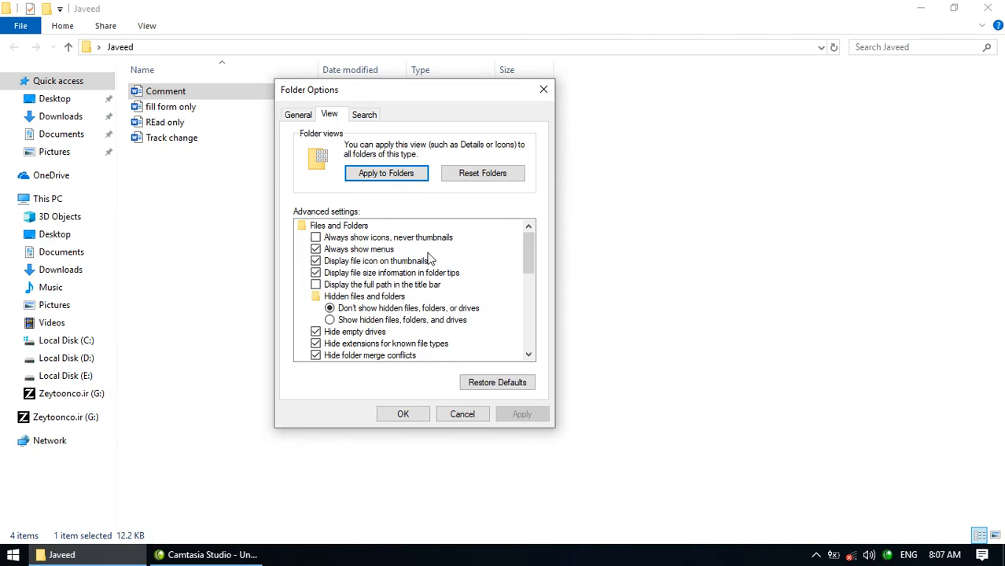
click(354, 344)
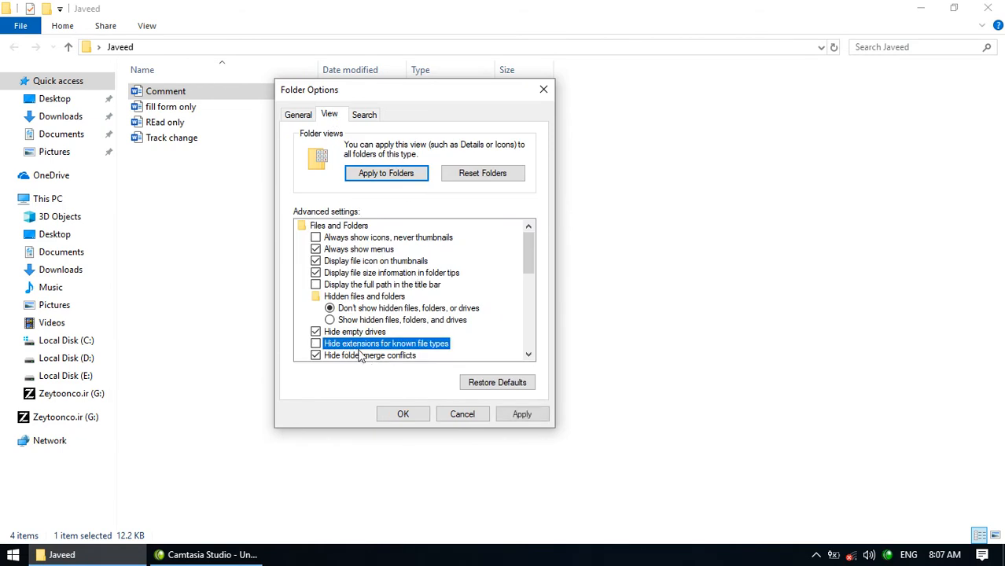
click(397, 415)
click(211, 91)
click(211, 92)
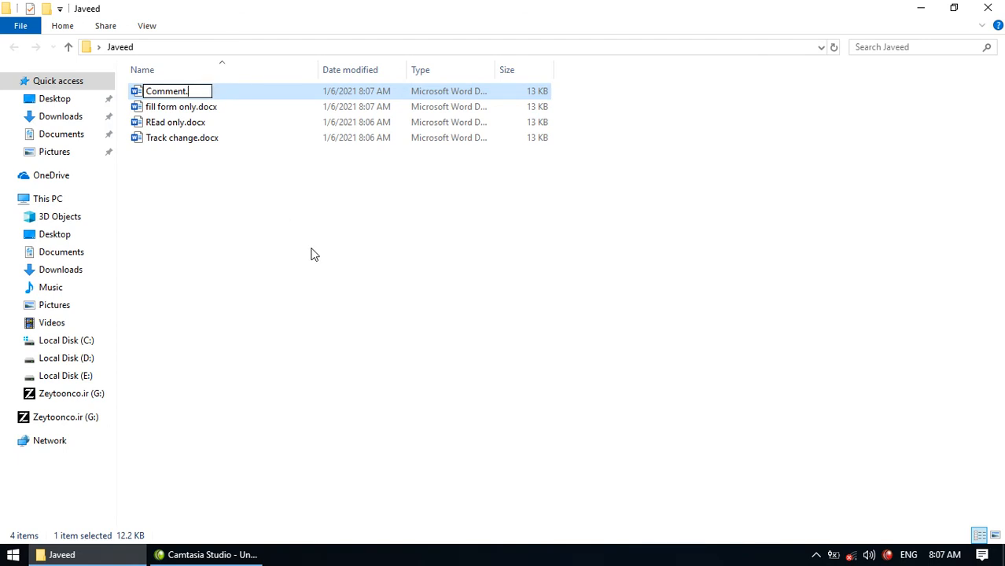
- Rename Comment and fill form only from .docx to .zip
text(zip)
key(Return)
key(Return)
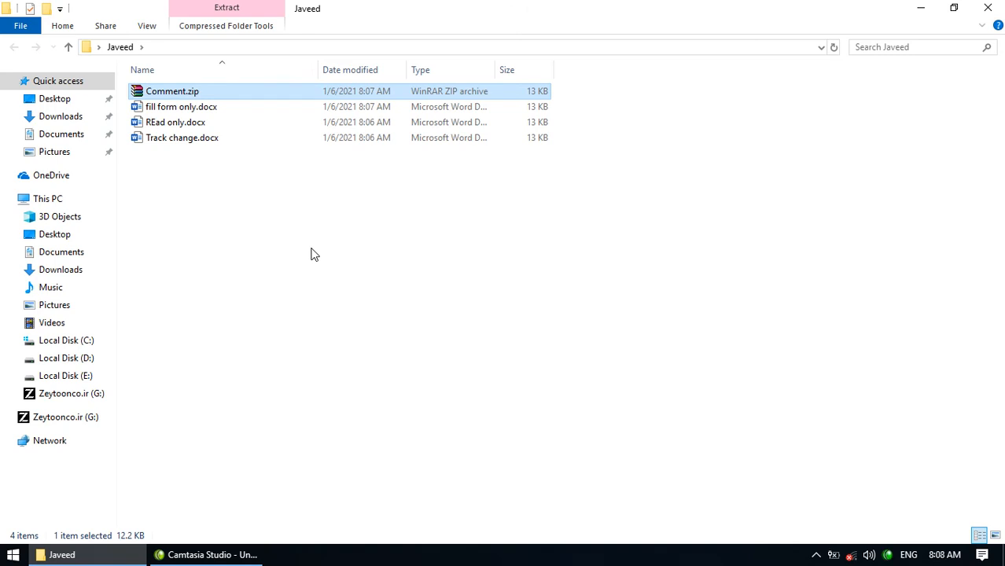
click(228, 108)
click(228, 108)
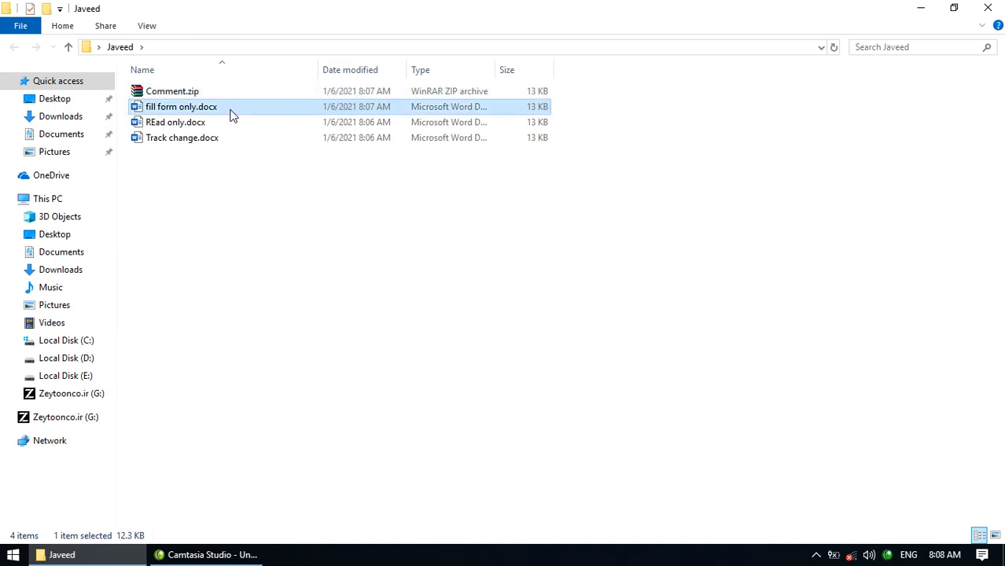
click(228, 110)
key(BackSpace)
key(BackSpace)
text(zip)
key(Return)
key(Return)
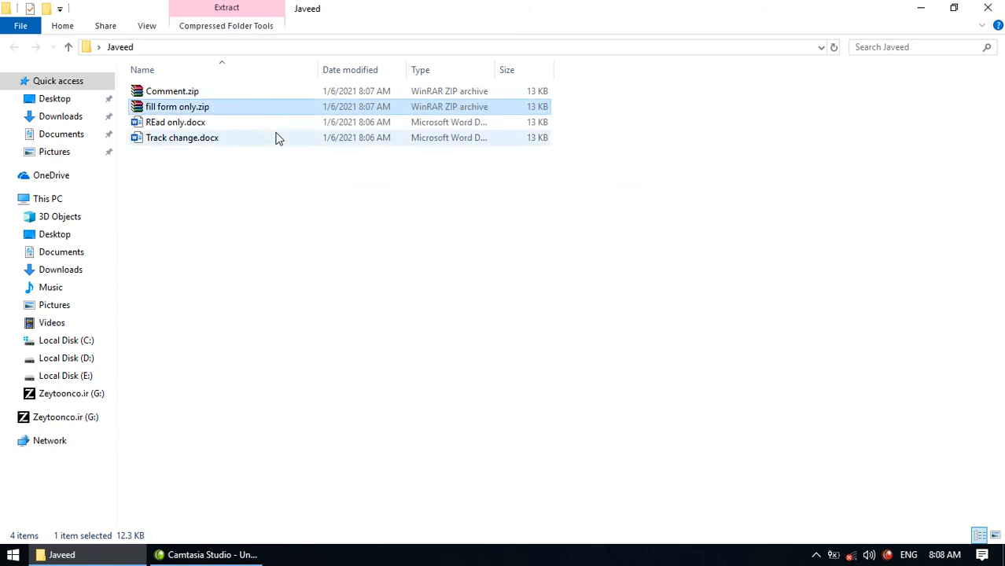
- Open and close REad only.docx in Word, then rename it to REad only.zip
double_click(212, 123)
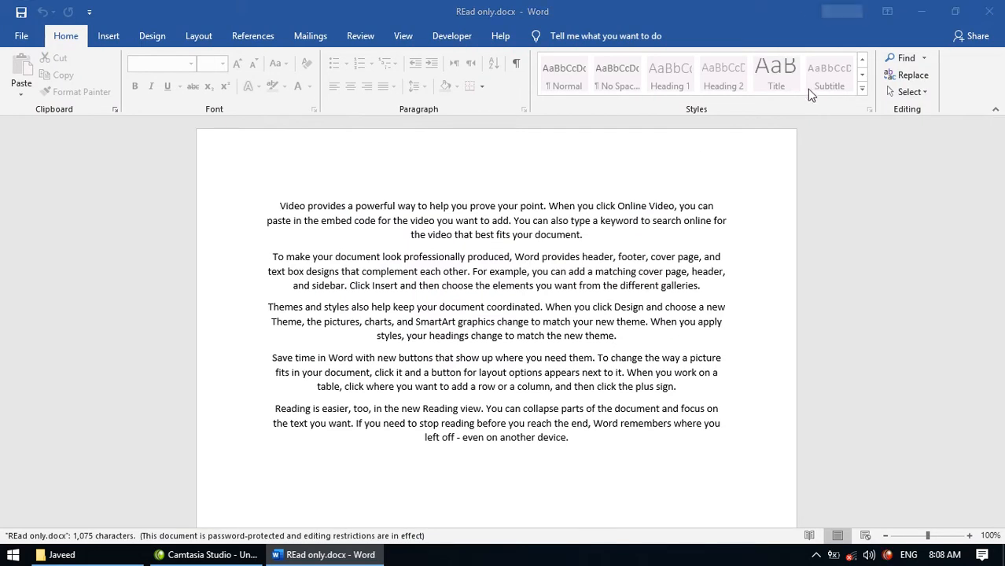
click(990, 11)
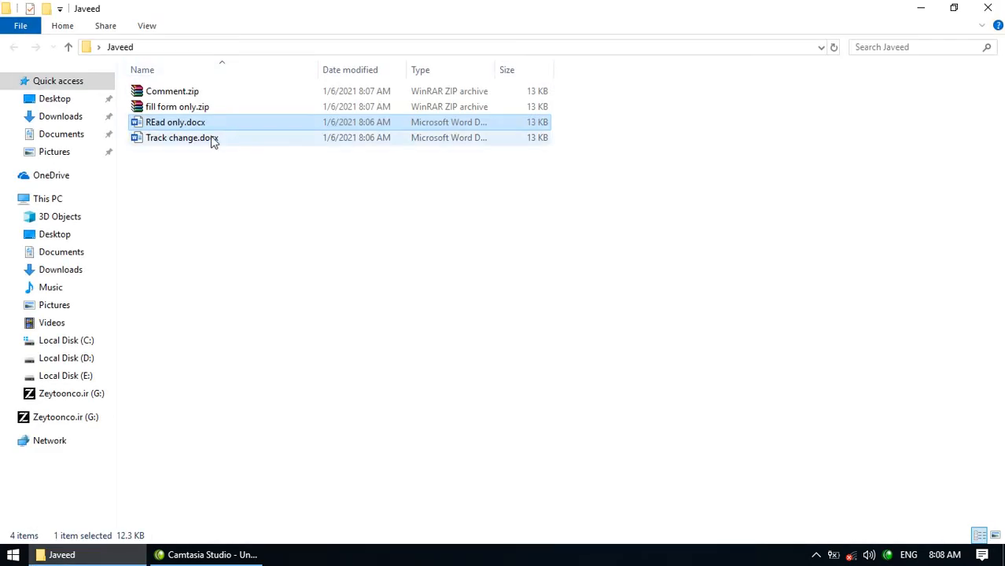
key(F2)
key(BackSpace)
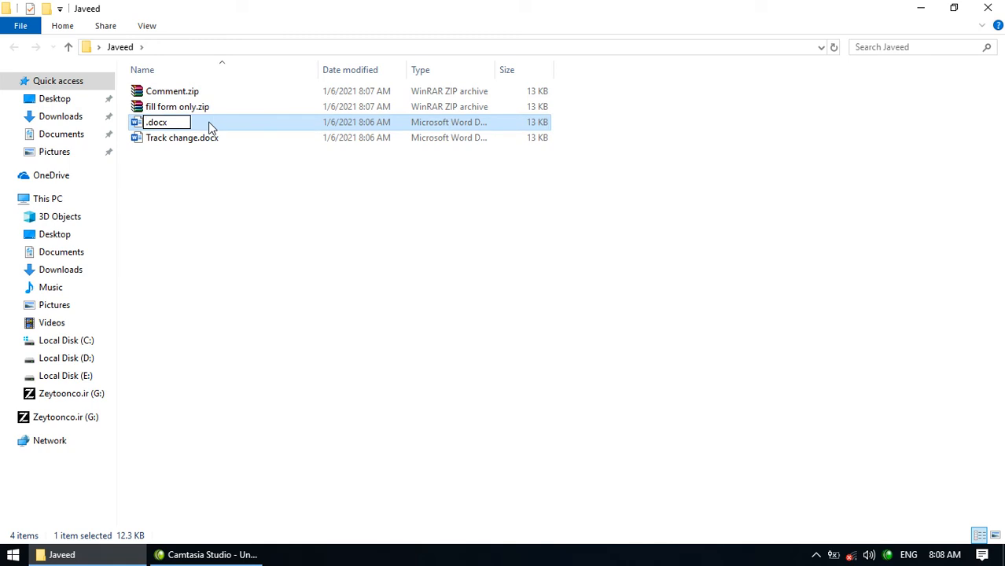
key(ctrl+z)
click(210, 122)
key(BackSpace)
key(BackSpace)
text(zip)
key(Return)
key(Return)
- Rename Track change.docx to Track change.zip and open Comment.zip in WinRAR
click(220, 140)
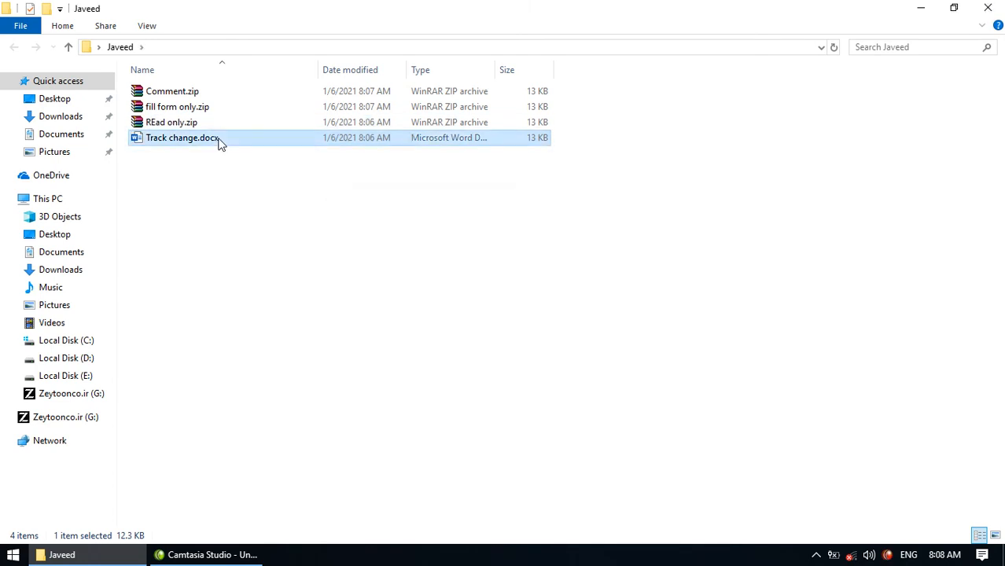
click(220, 140)
click(222, 138)
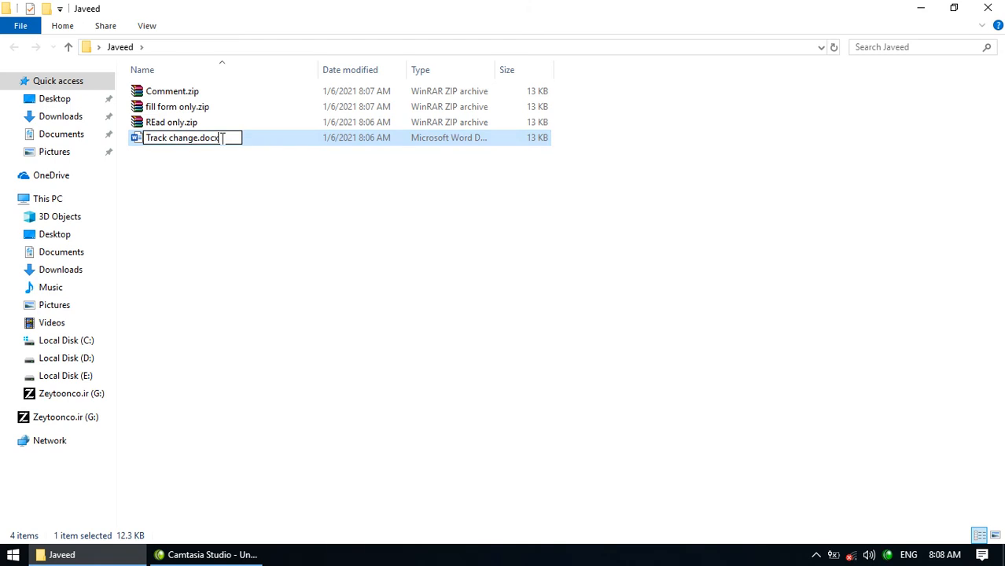
key(BackSpace)
key(BackSpace)
text(zip)
key(Return)
key(Return)
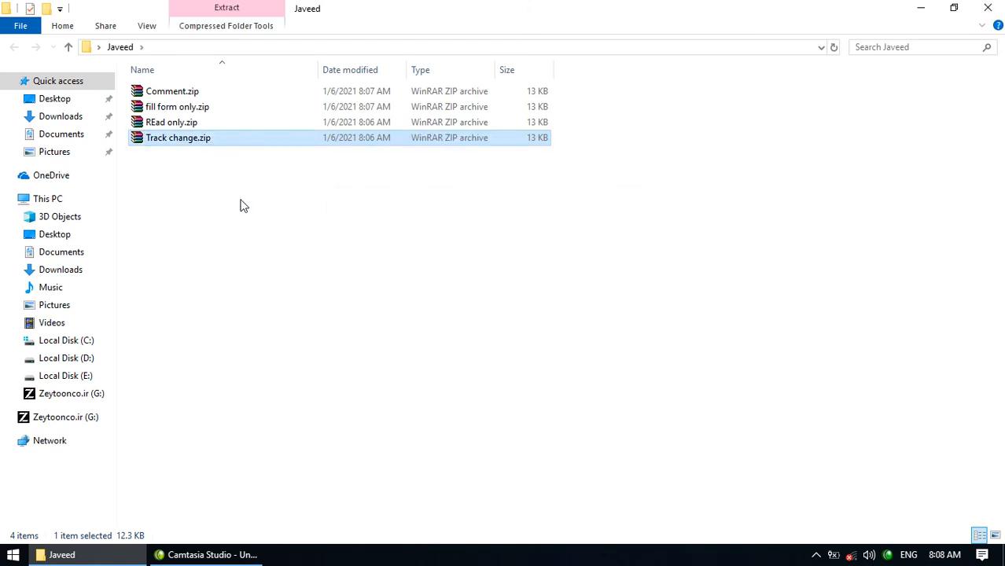
double_click(211, 95)
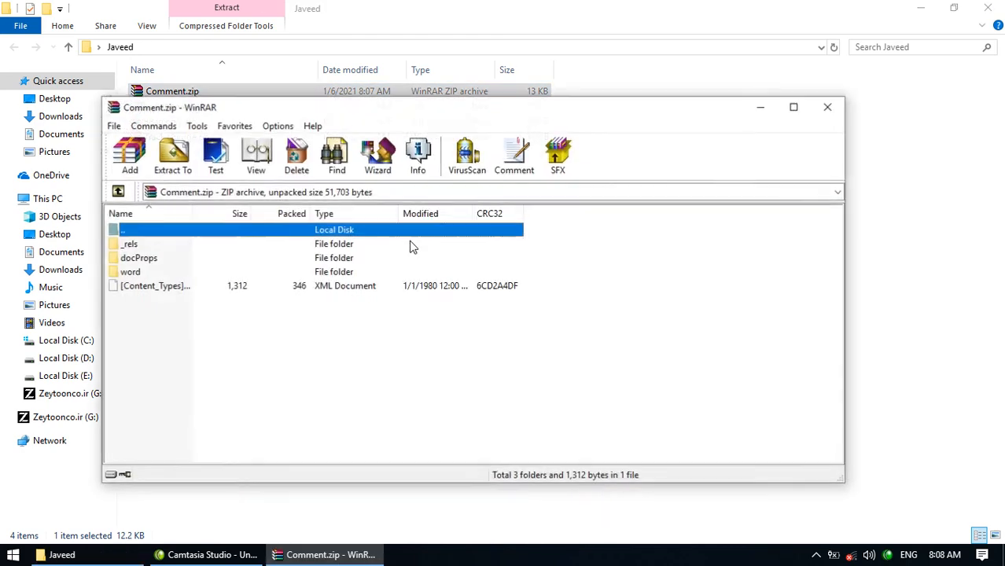
- Delete styles.xml from the word folder of Comment.zip and close the archive
double_click(209, 274)
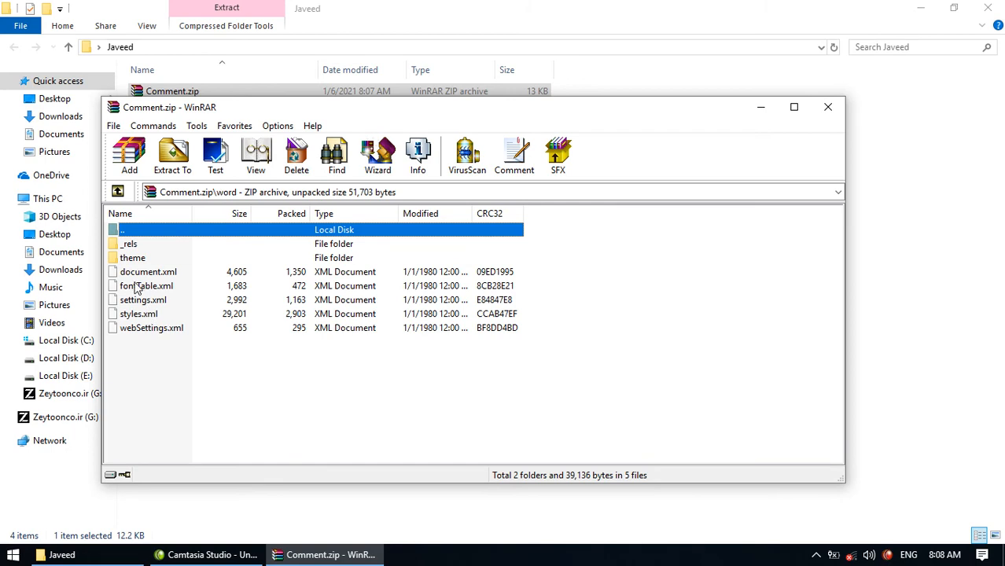
click(143, 314)
right_click(143, 314)
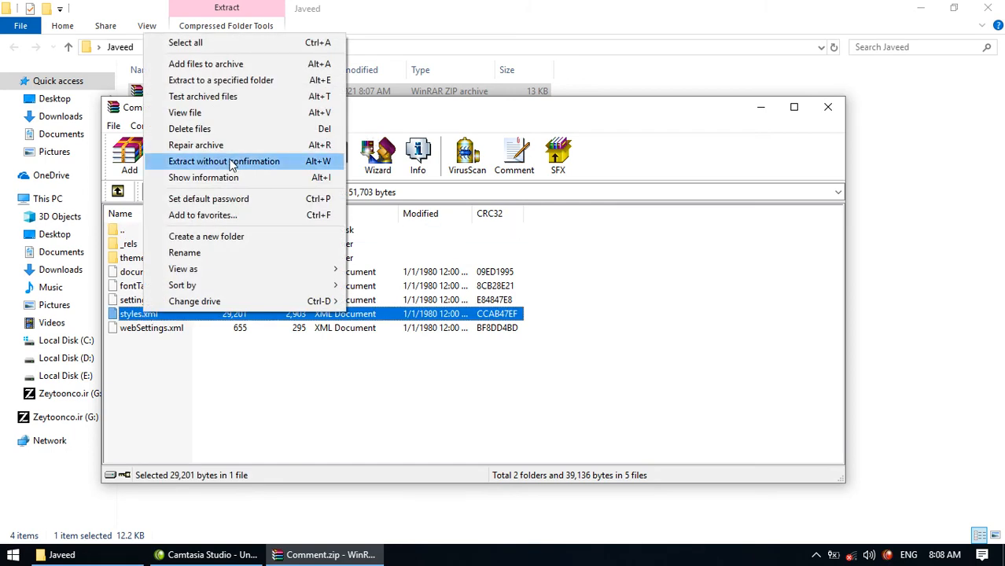
click(204, 132)
key(Return)
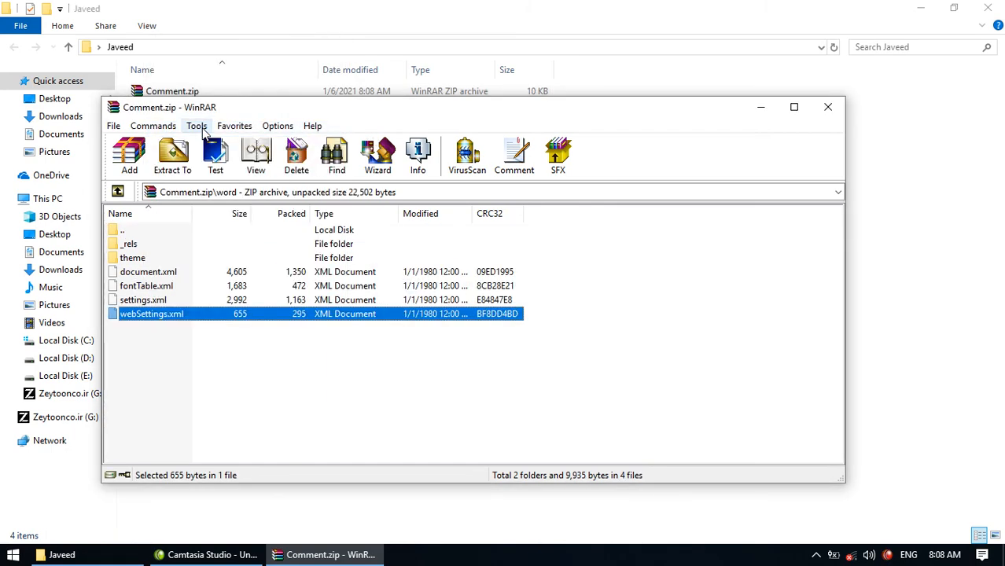
click(827, 107)
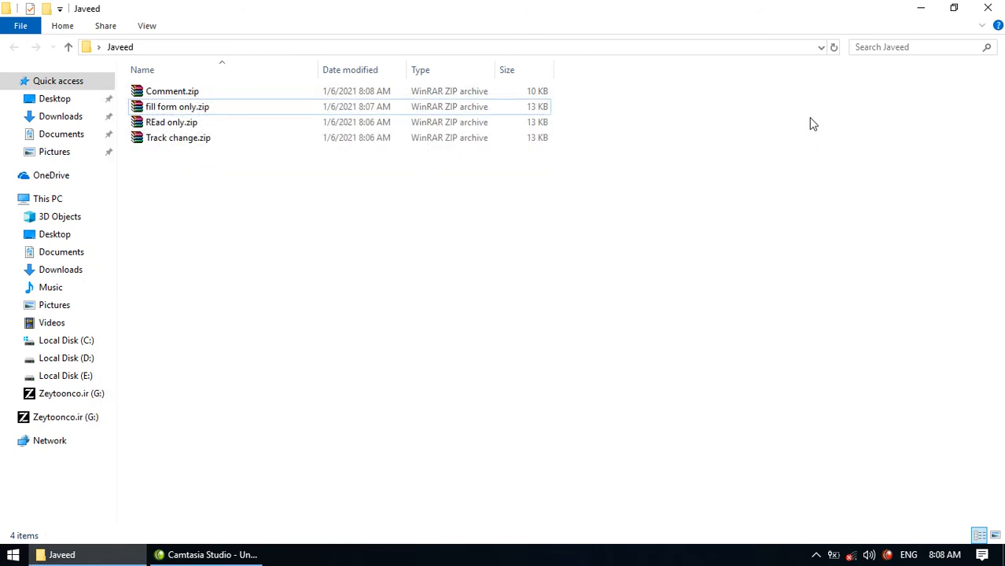
- Delete settings.xml from the word folder of fill form only.zip and close it
double_click(312, 107)
double_click(147, 275)
click(148, 315)
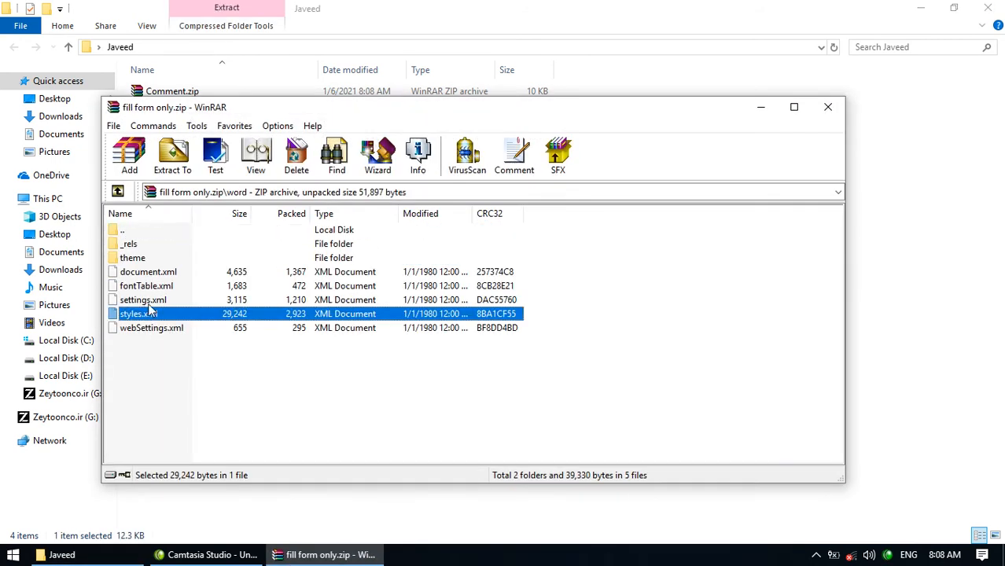
click(149, 301)
right_click(148, 302)
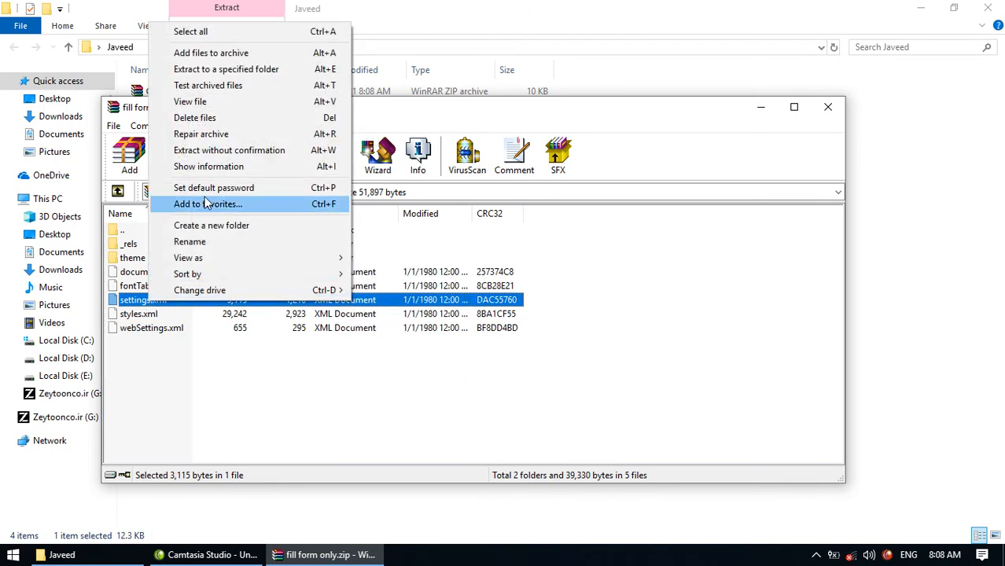
click(202, 120)
key(Return)
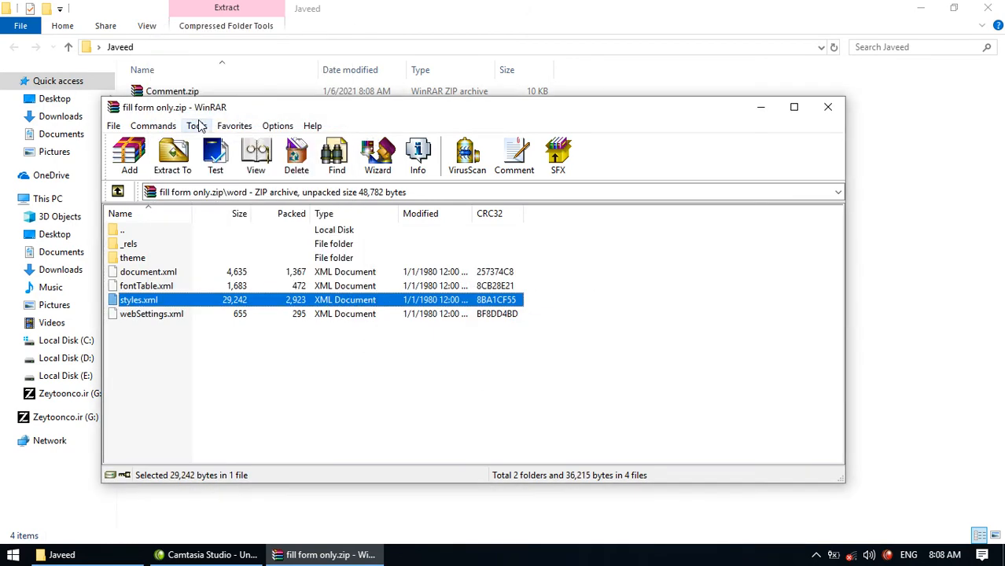
click(829, 107)
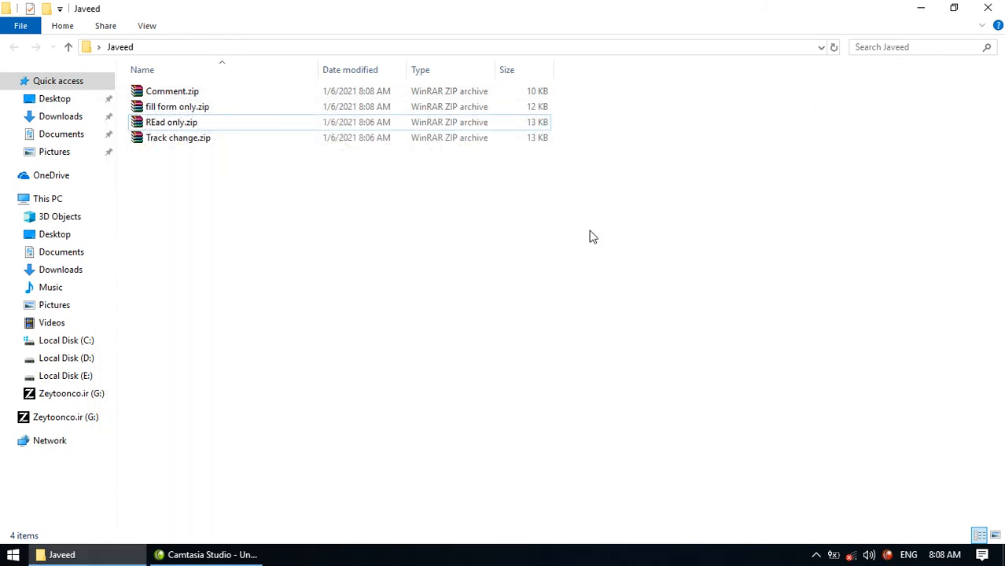
- Delete settings.xml from the word folder of REad only.zip and close it
double_click(302, 126)
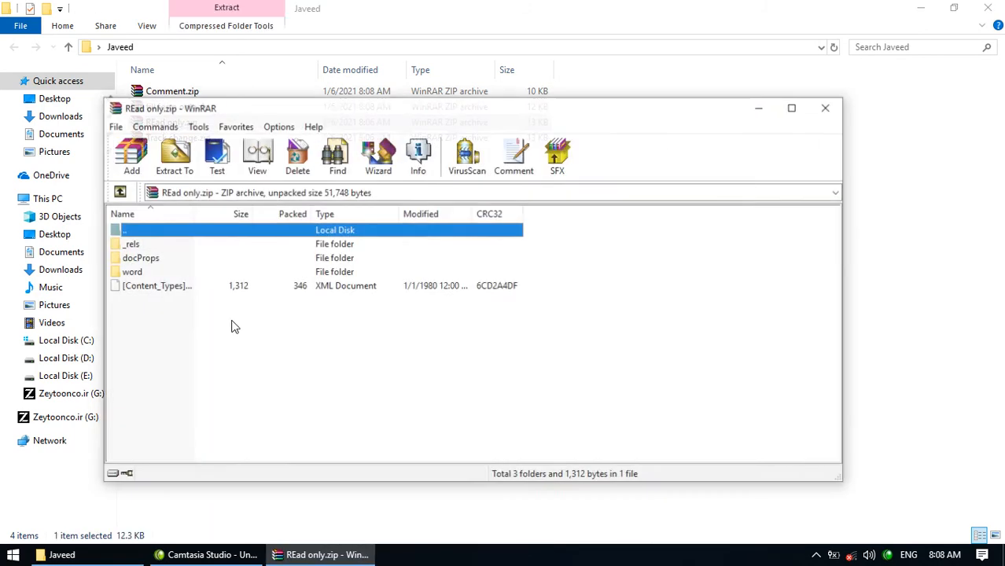
double_click(131, 272)
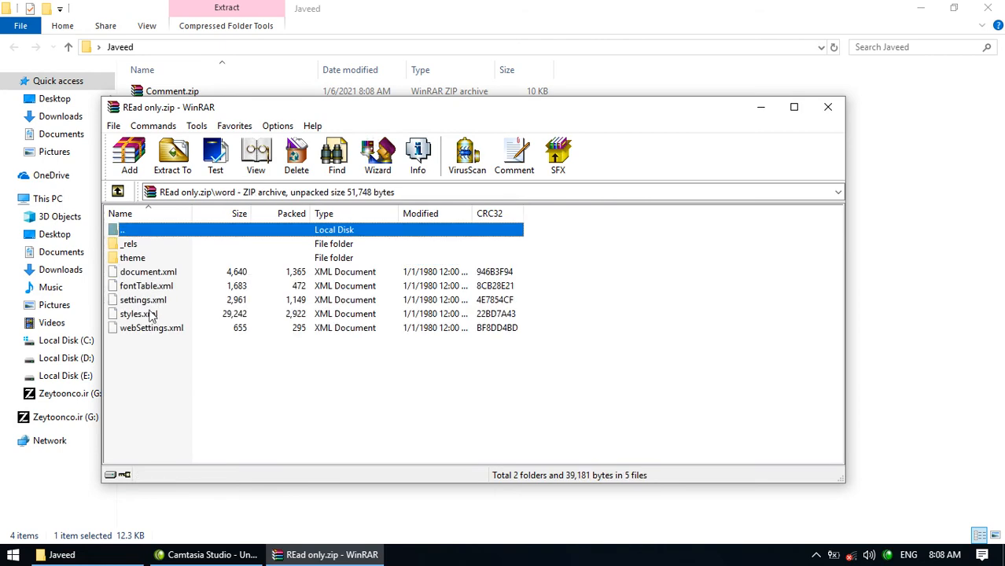
click(150, 314)
right_click(150, 302)
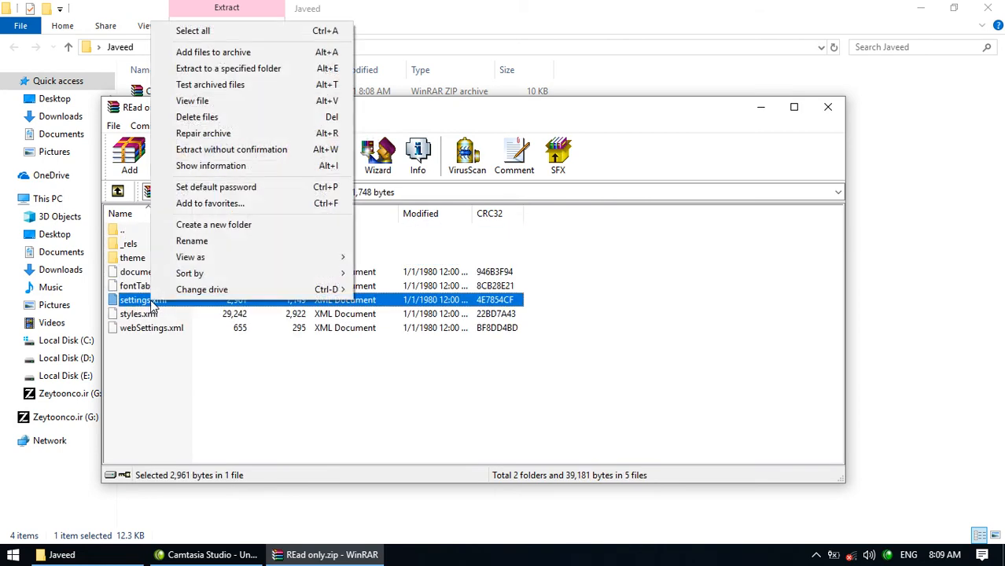
click(202, 118)
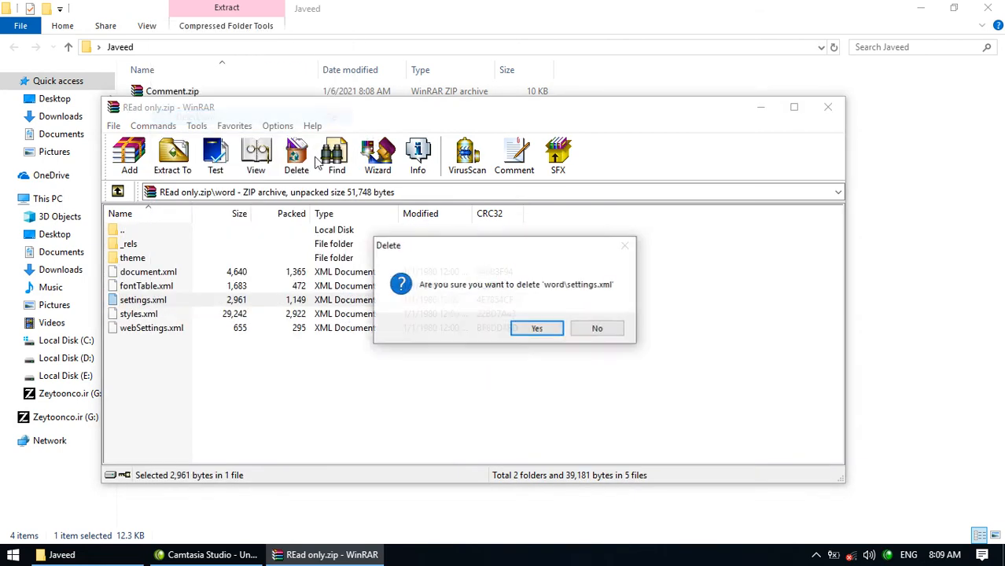
click(527, 328)
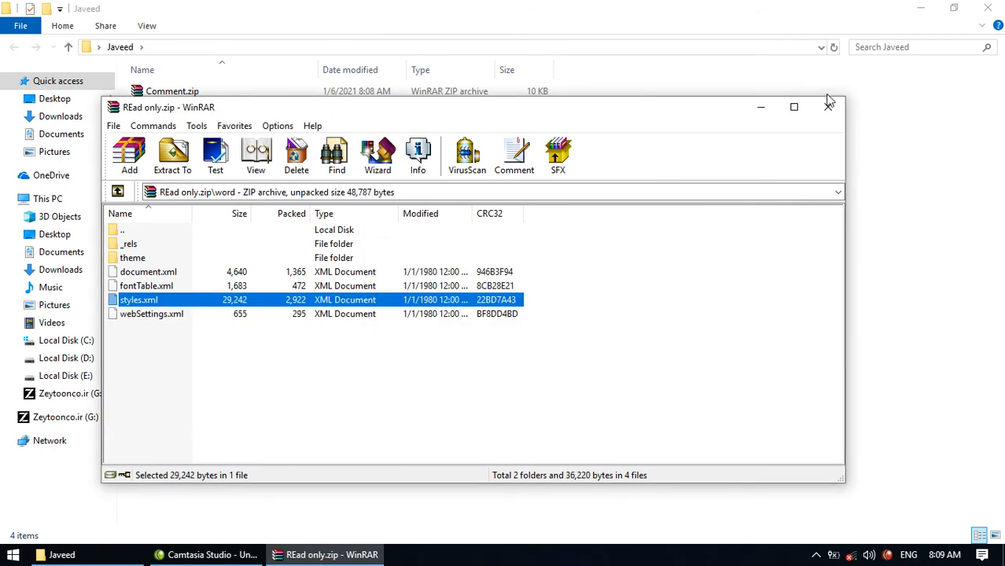
click(828, 107)
- Delete settings.xml from the word folder of Track change.zip and close it
click(281, 139)
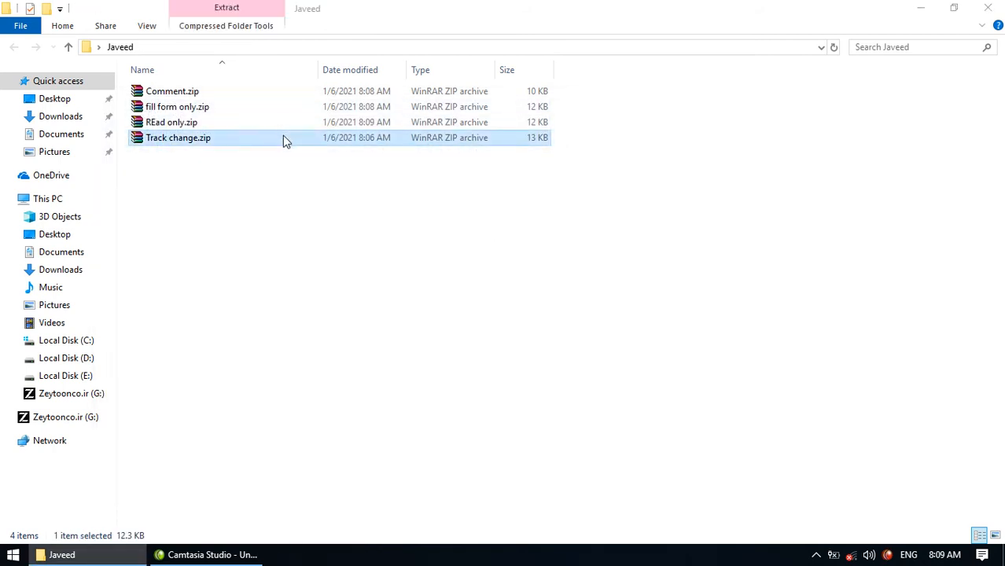
double_click(282, 140)
double_click(141, 275)
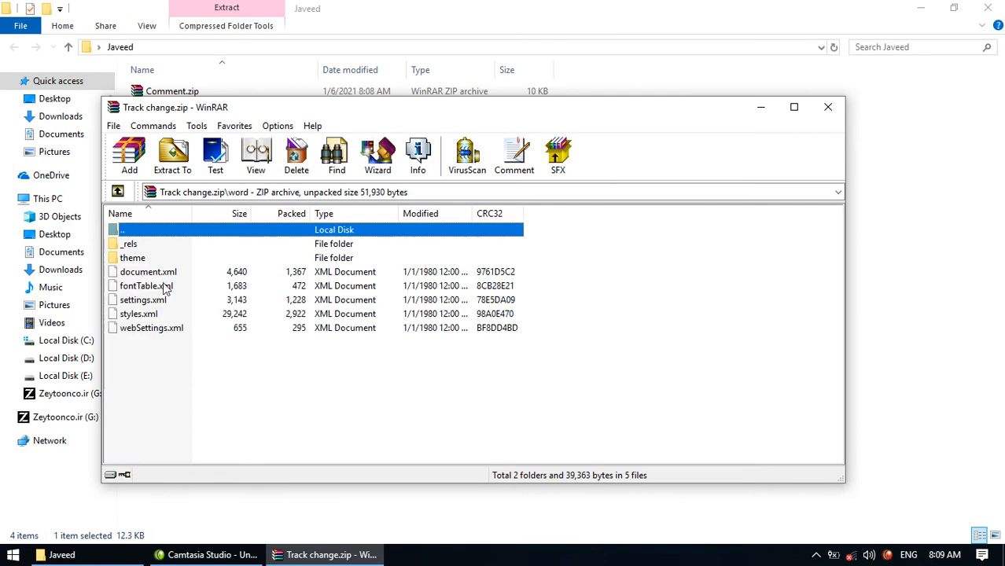
click(146, 289)
right_click(148, 301)
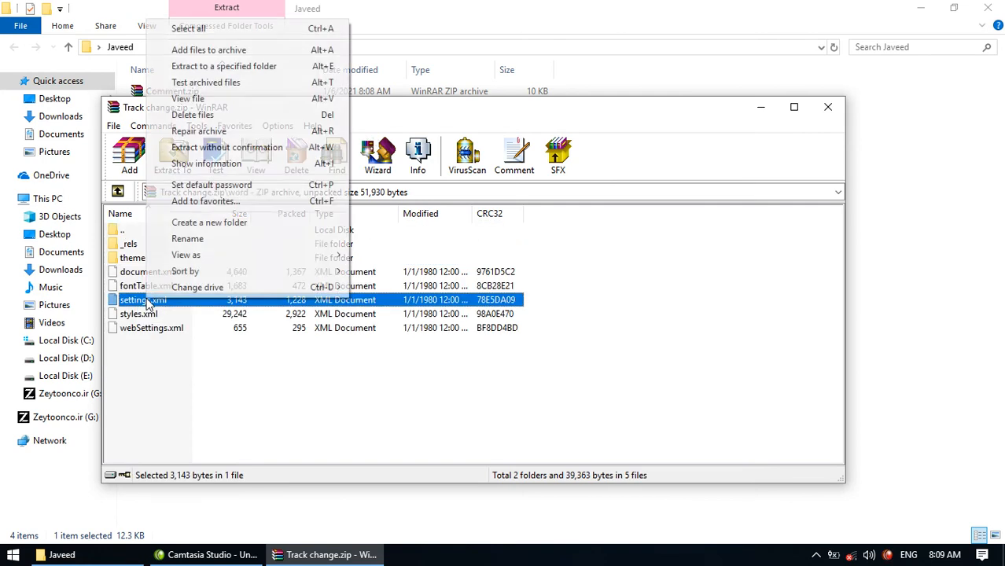
click(181, 113)
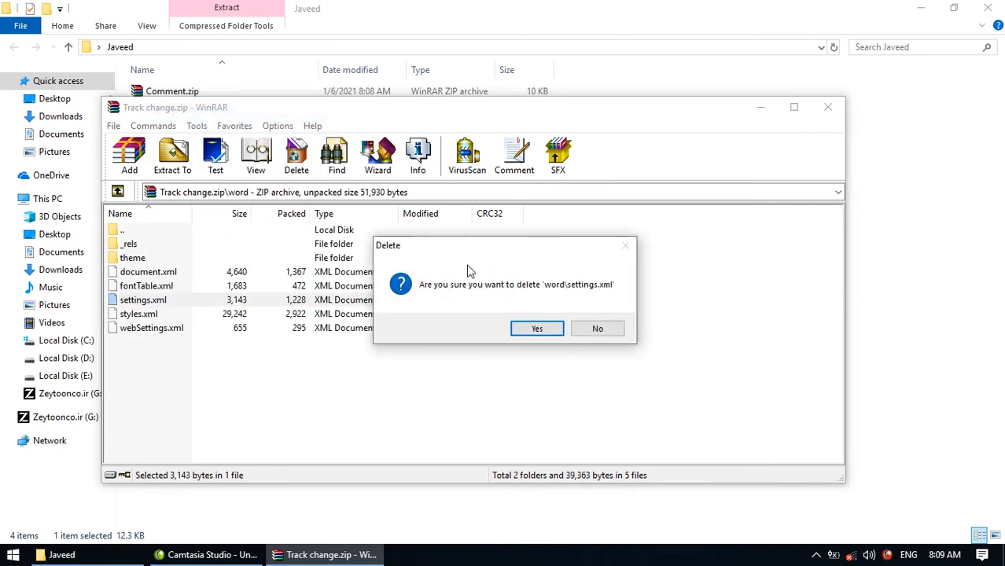
click(535, 328)
click(820, 117)
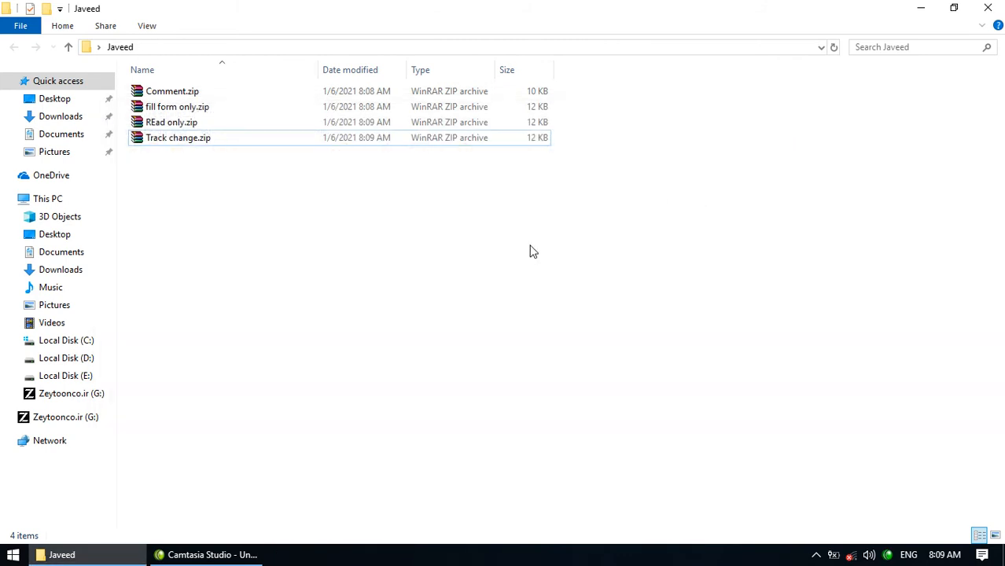
- Launch Command Prompt and change into the Desktop's Javeed folder
key(super+r)
text(cmd)
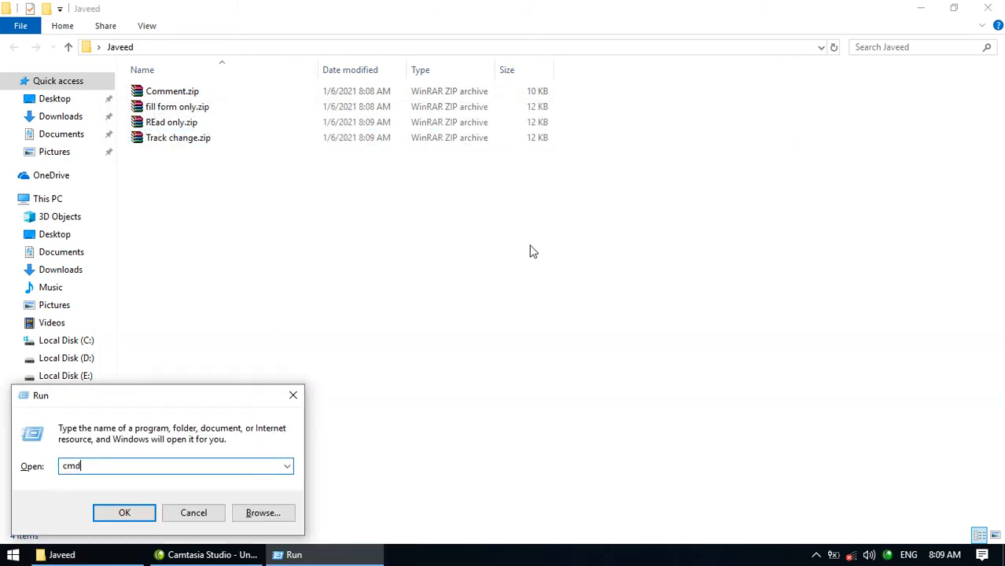
key(Return)
text(cd javeed)
key(Return)
text(ren)
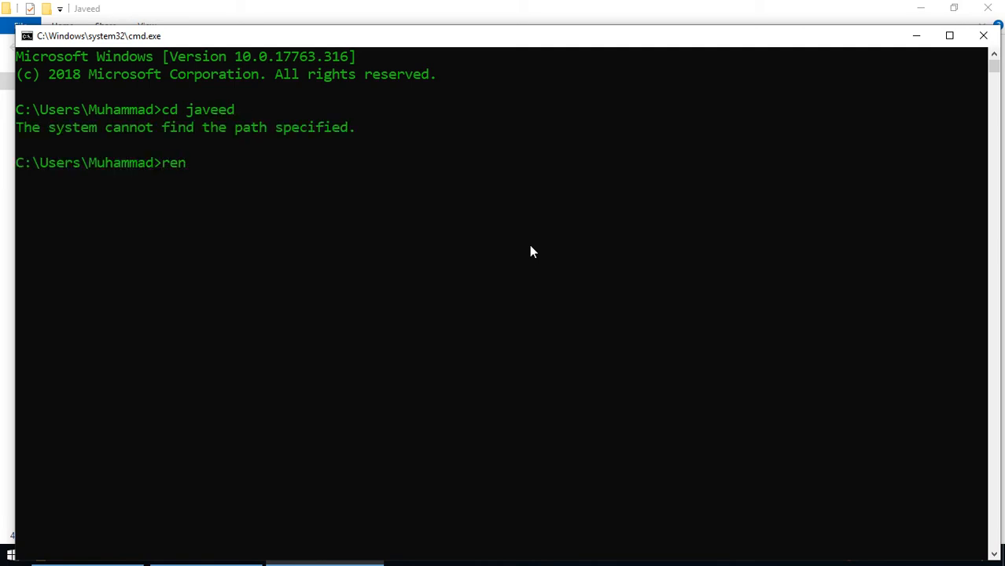
text(desktop)
key(Return)
text(cd javeed)
key(Return)
- Rename every file in Javeed to .docx with ren *.* *.docx, then exit the console
text(ren *.* *.)
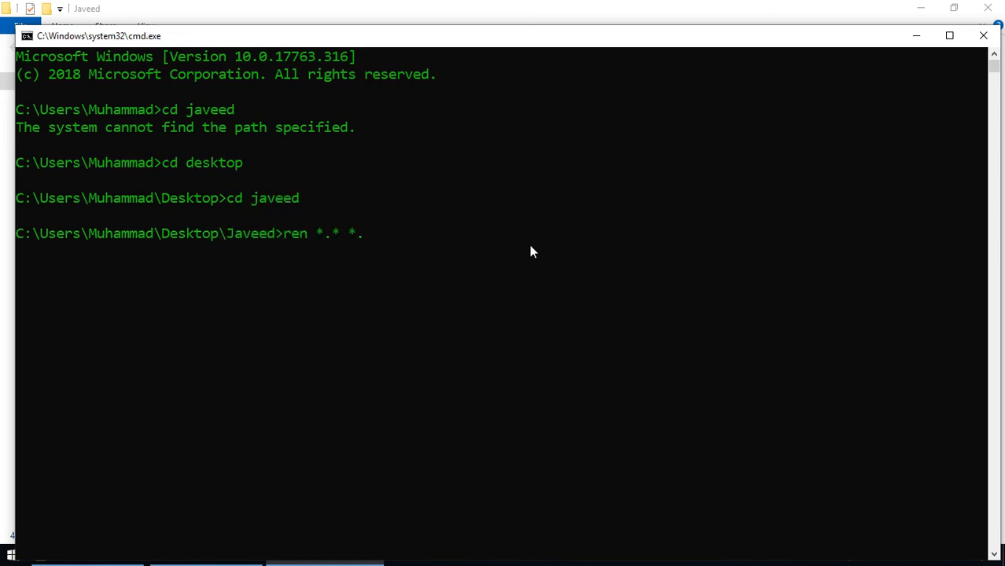
text(docx)
key(Return)
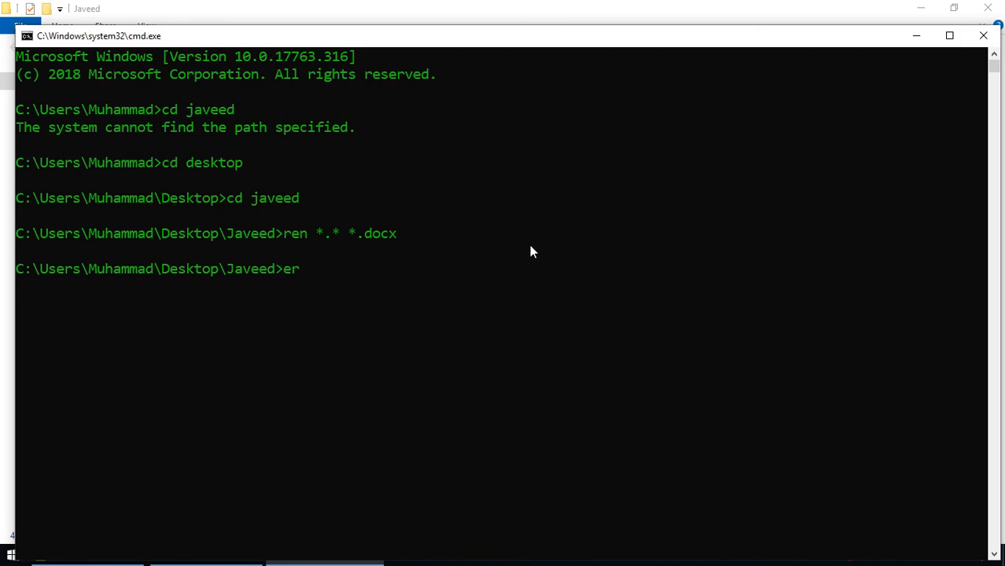
text(exit)
key(Return)
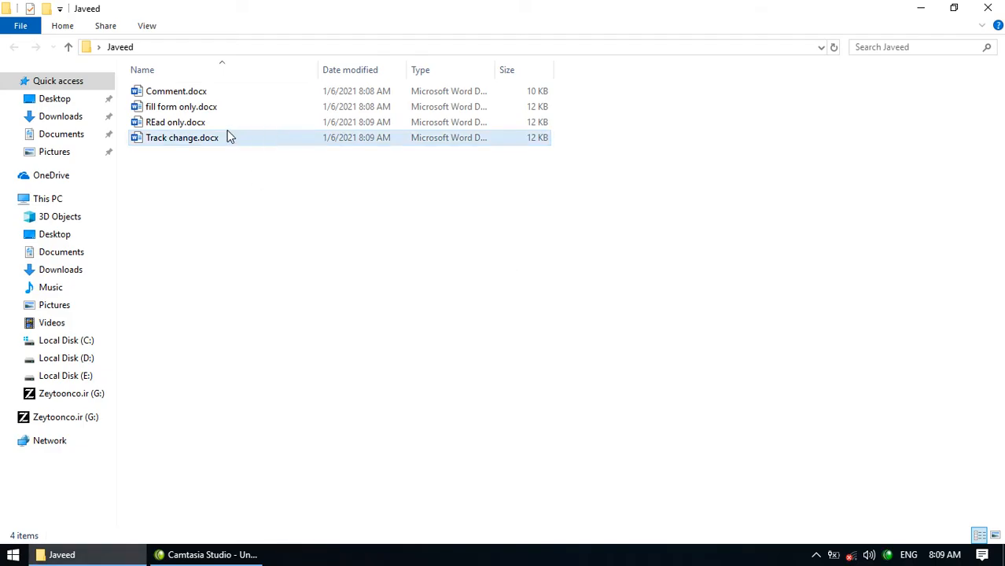
- Open Comment.docx and try selecting passages of its text, viewing the Review tools
double_click(210, 94)
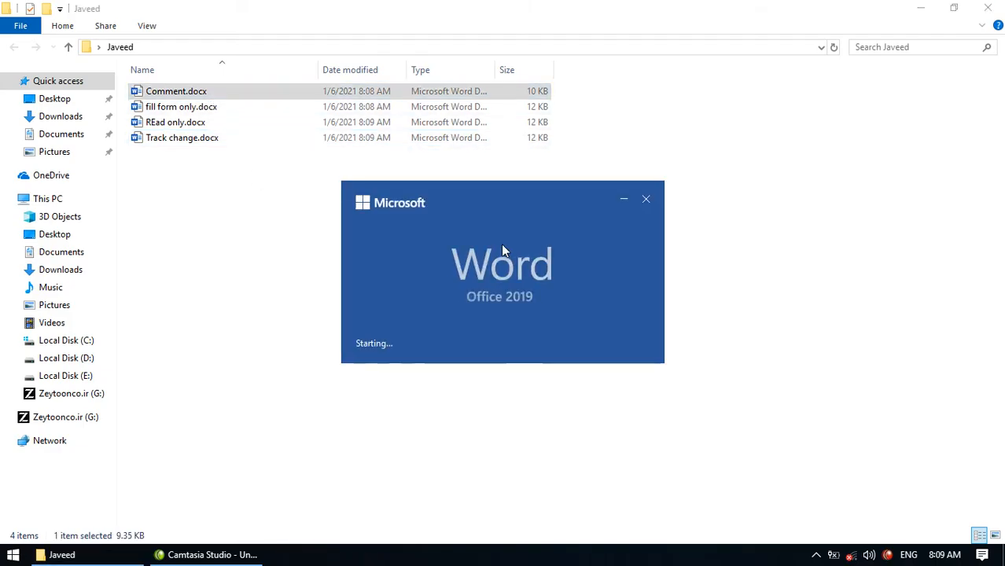
drag(541, 306, 308, 206)
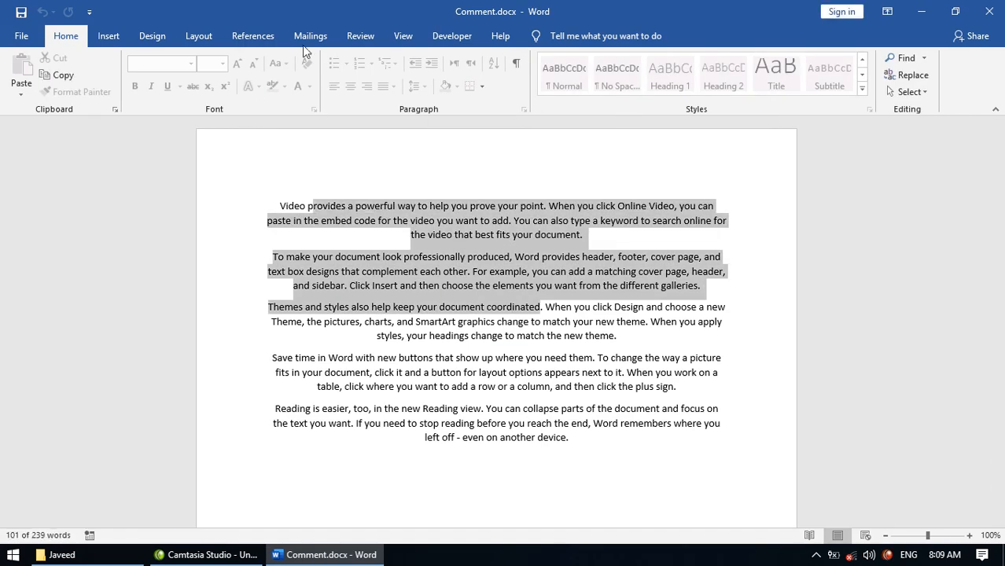
click(363, 37)
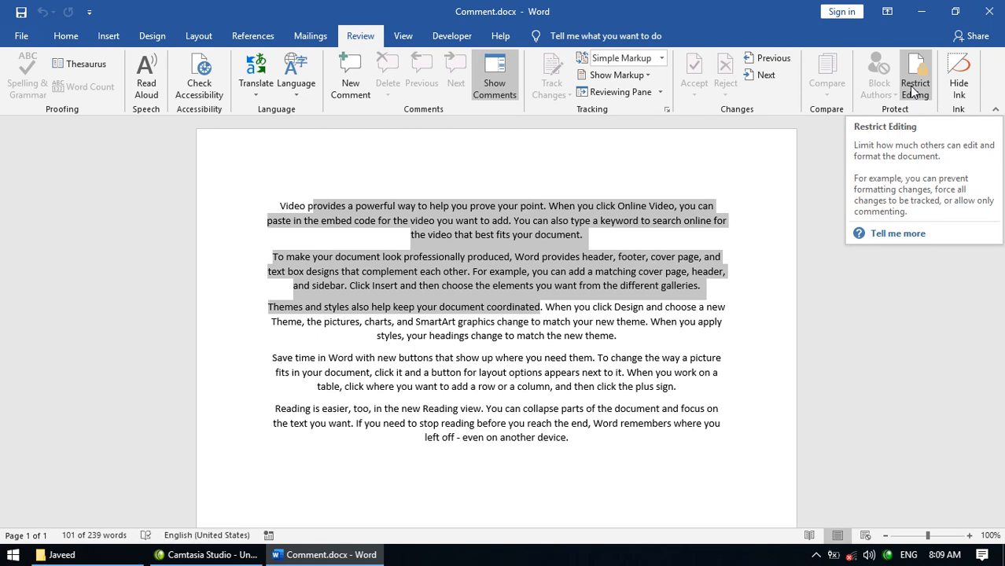
click(606, 238)
drag(543, 321, 393, 236)
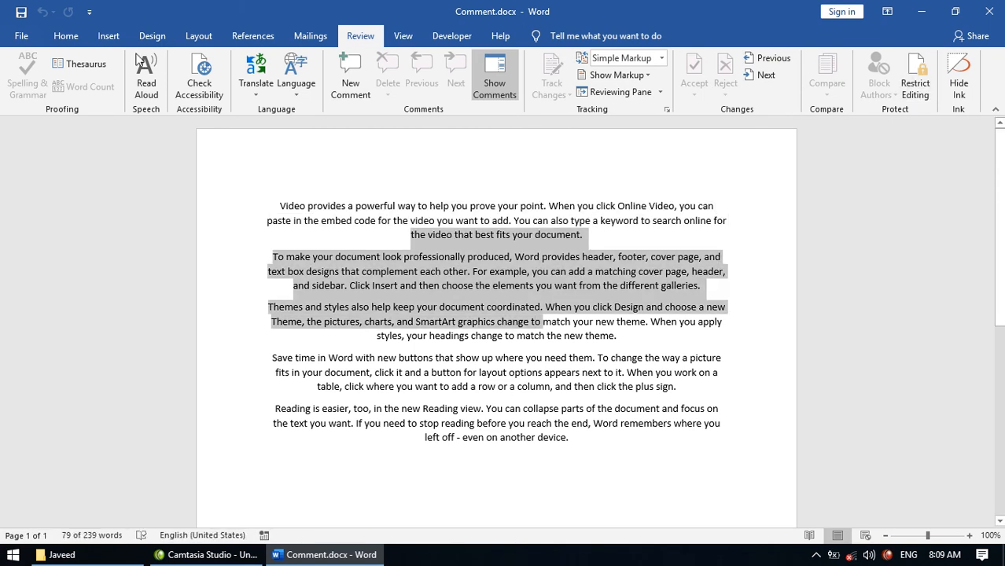
click(63, 41)
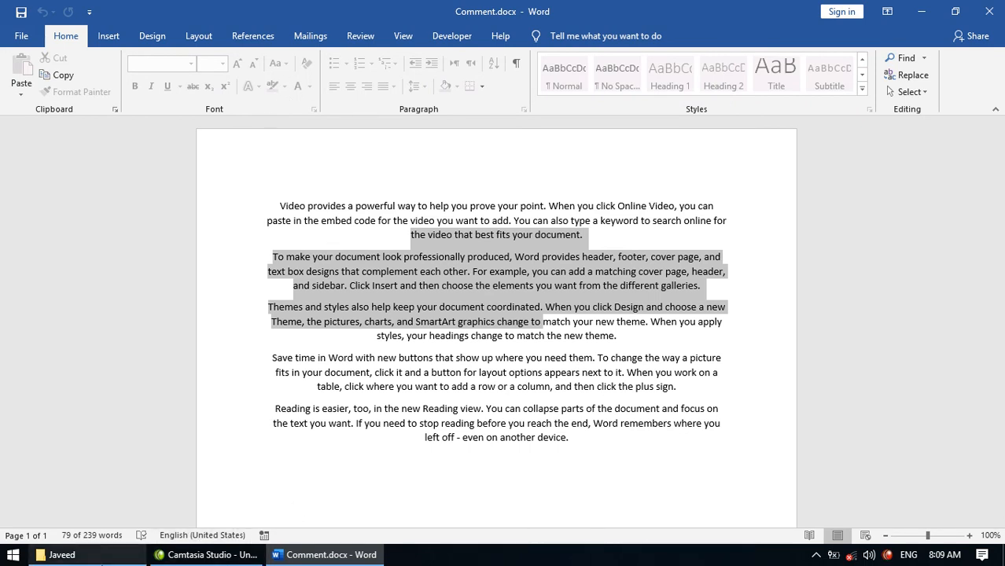
- Open fill form only.docx, confirm Restrict Editing shows no restrictions, then close it
click(78, 556)
double_click(214, 110)
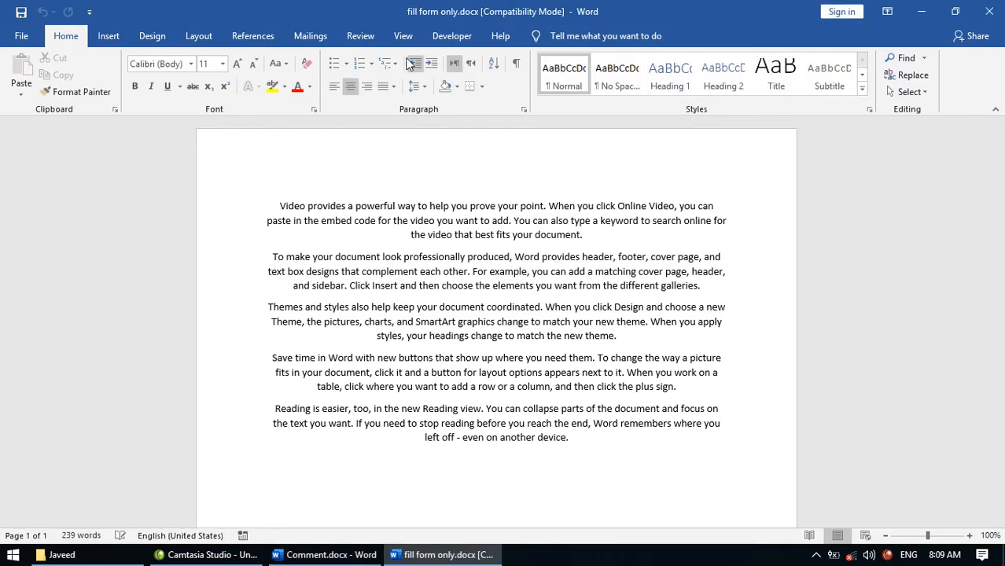
click(361, 37)
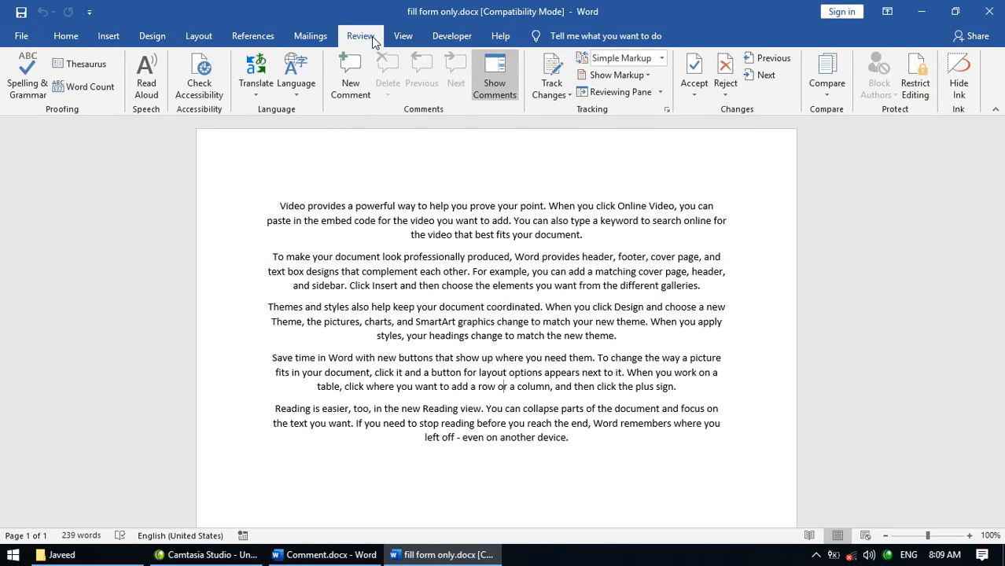
click(914, 91)
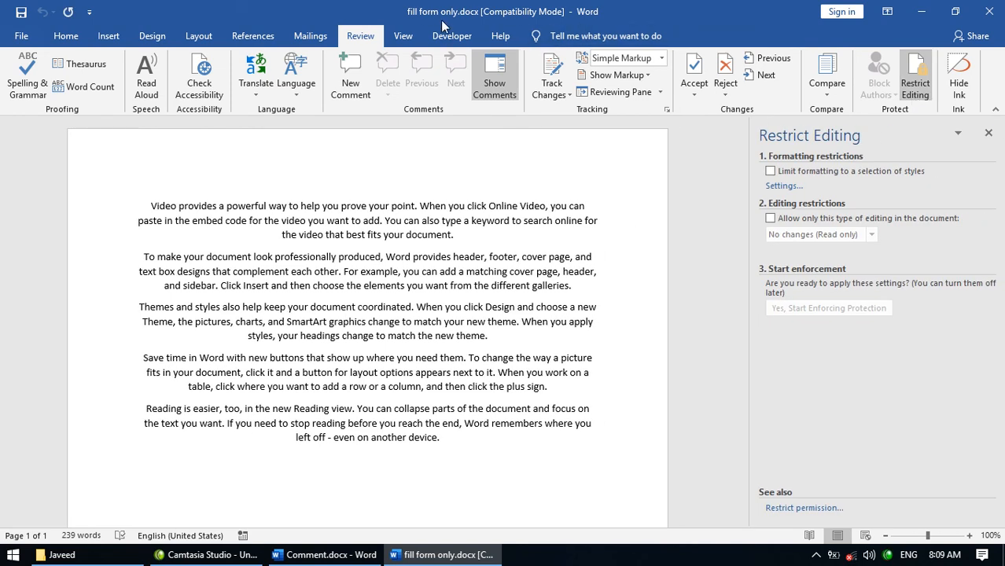
click(989, 11)
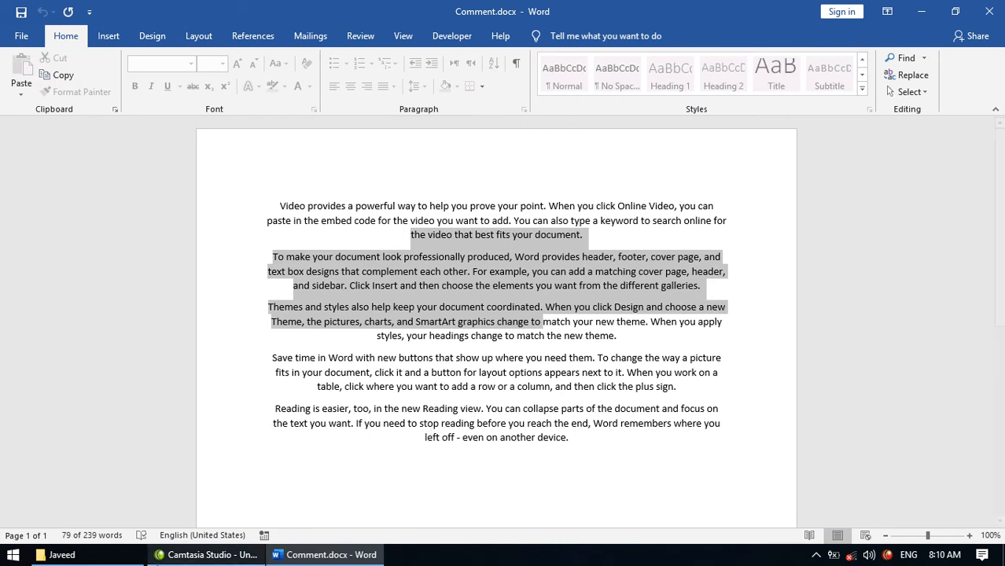
click(61, 555)
- Overwrite a passage in REad only.docx with 'projjkasdfljalsdf', close without saving, and close Comment.docx
double_click(405, 124)
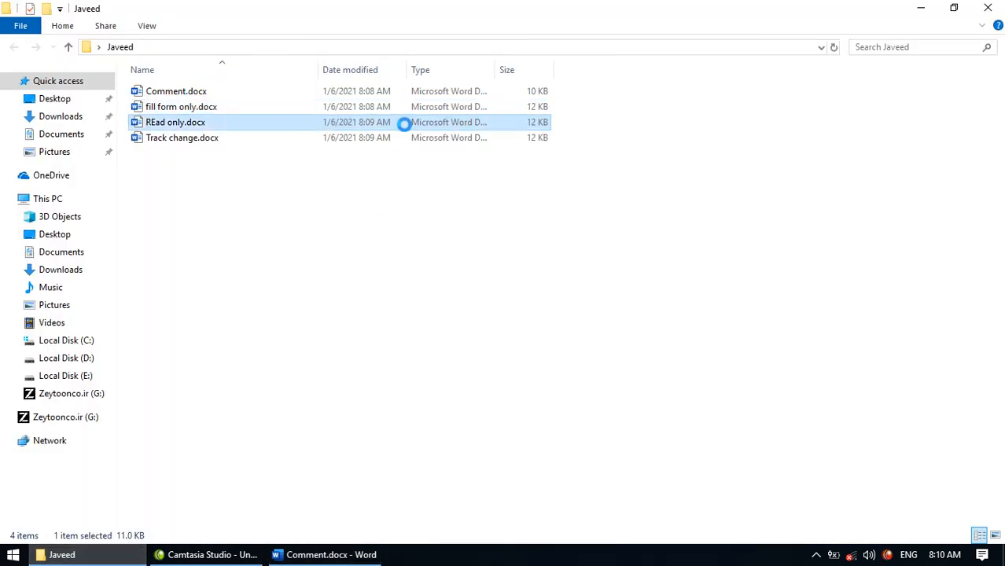
drag(487, 336, 342, 207)
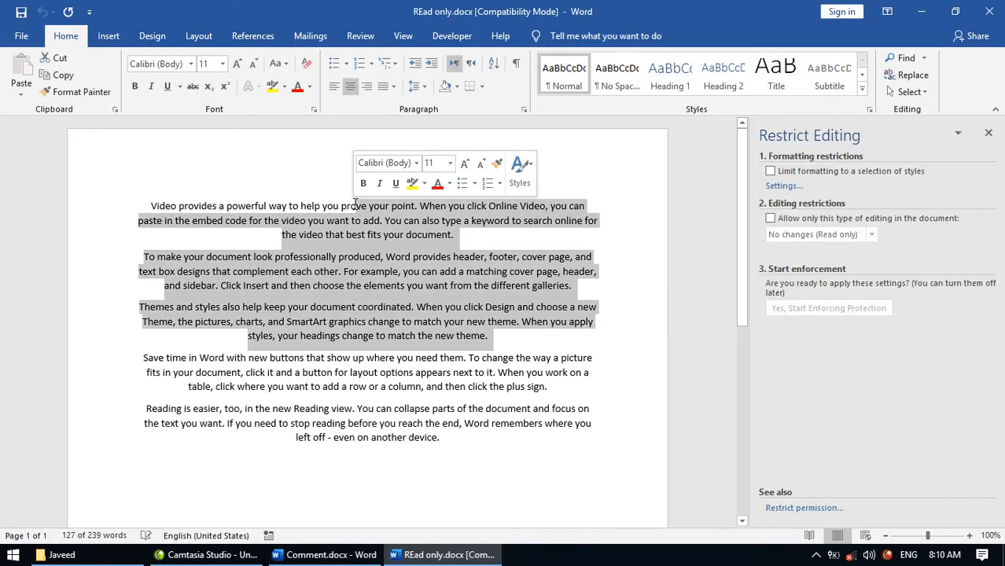
text(projjkasdfljalsdf)
key(Return)
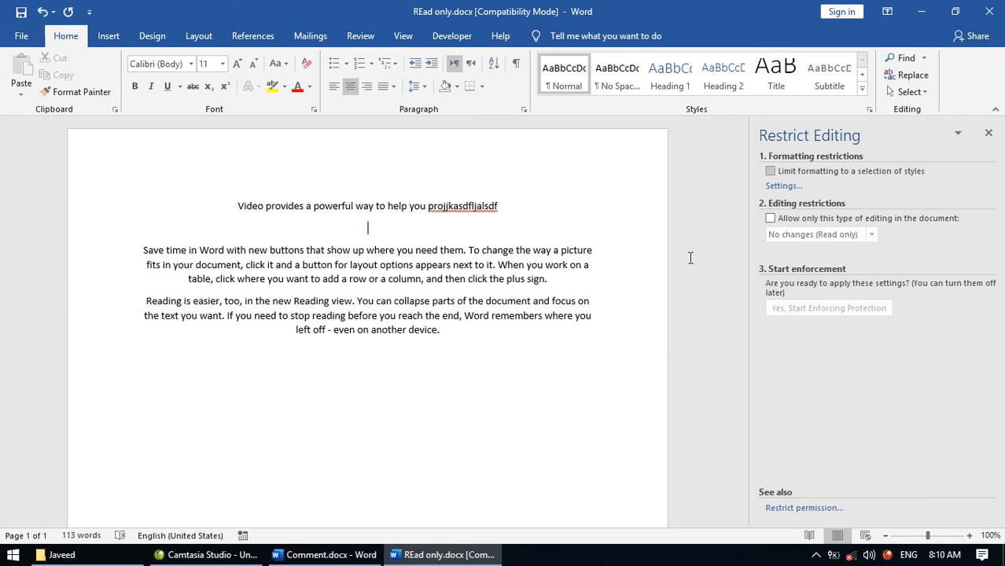
click(989, 11)
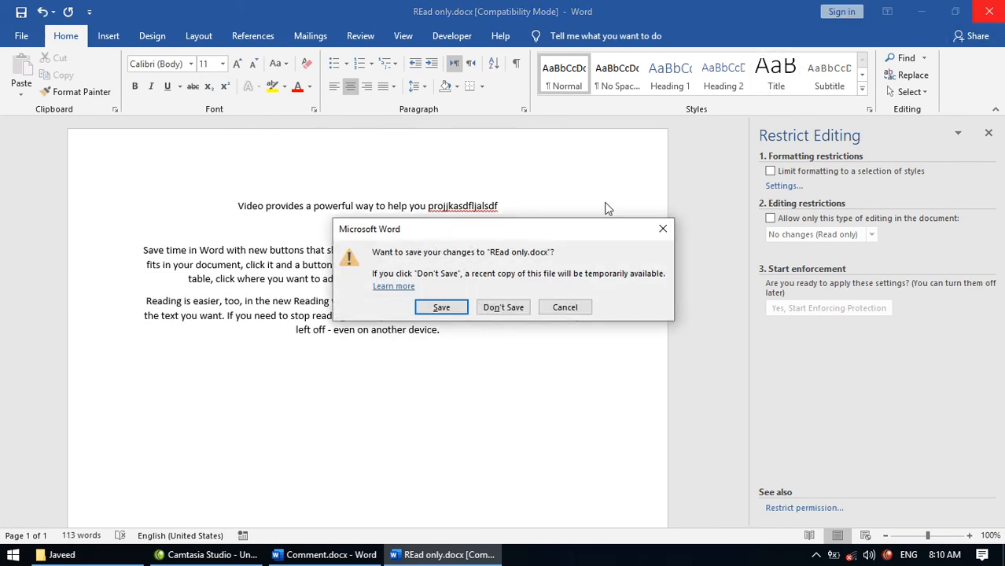
click(490, 305)
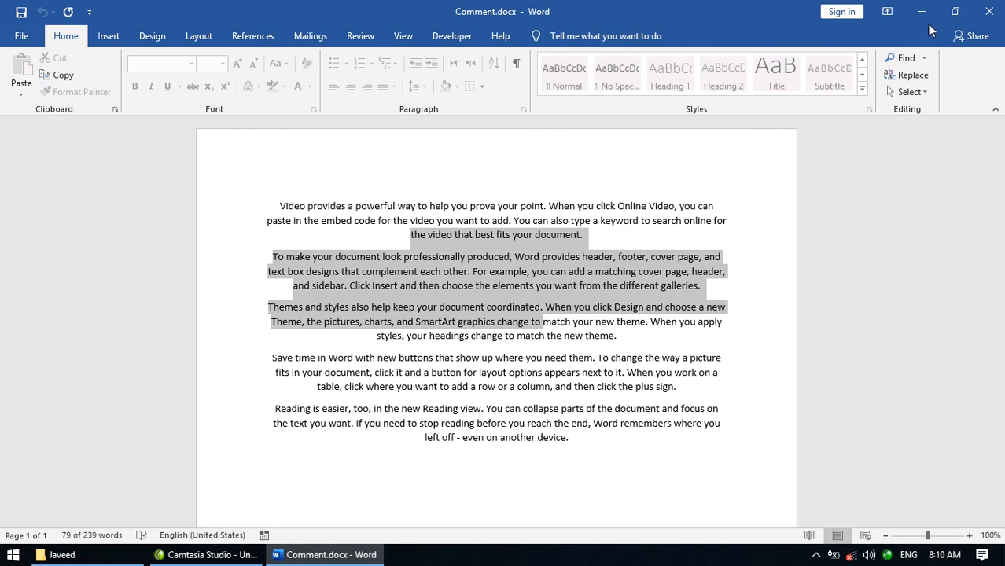
click(988, 13)
- Delete a passage in Track change.docx and close it without saving
double_click(224, 138)
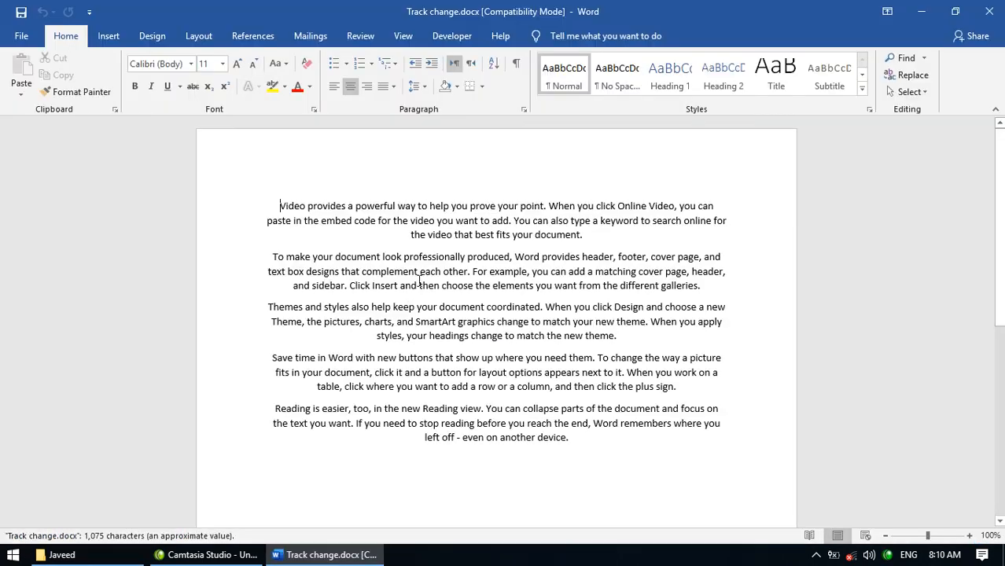
drag(471, 336, 268, 234)
key(BackSpace)
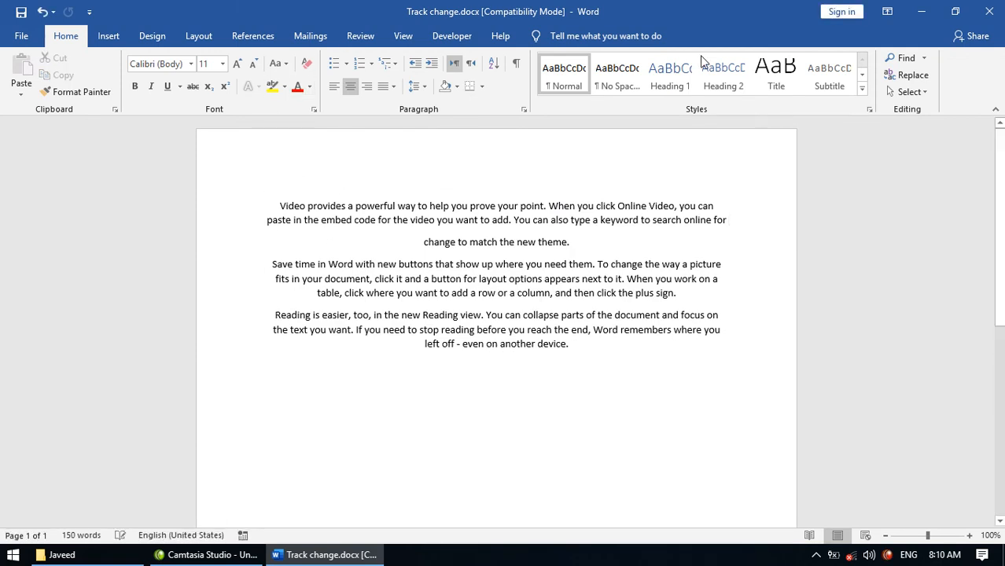
click(988, 11)
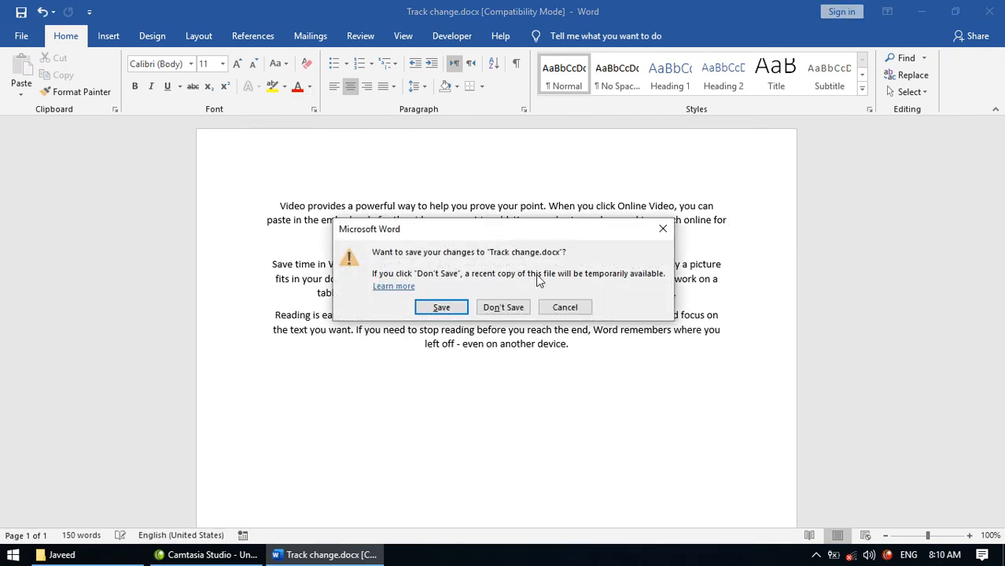
click(511, 307)
click(244, 95)
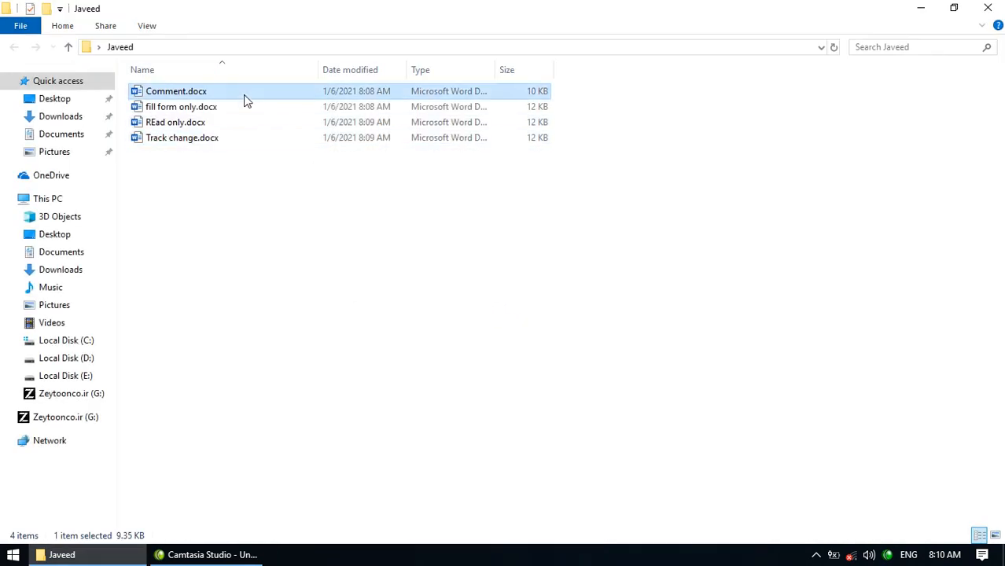
- Reopen Comment.docx, find its text still locked, and close it
double_click(244, 94)
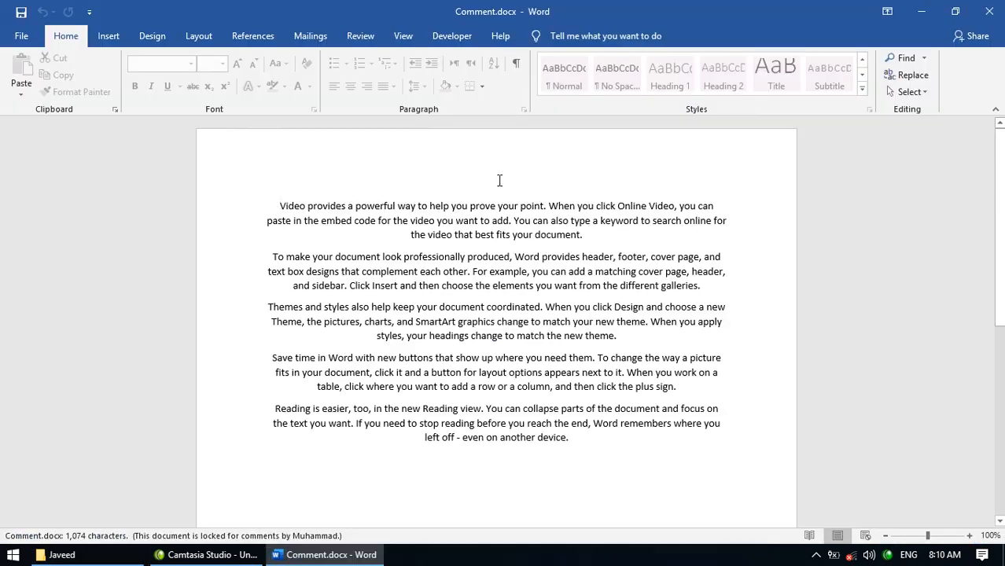
drag(418, 259, 441, 272)
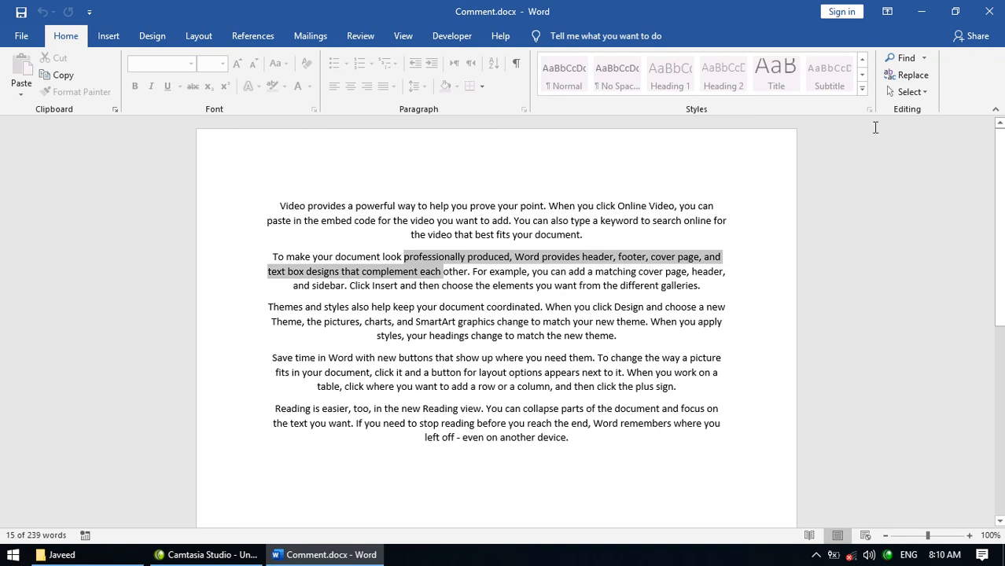
click(989, 11)
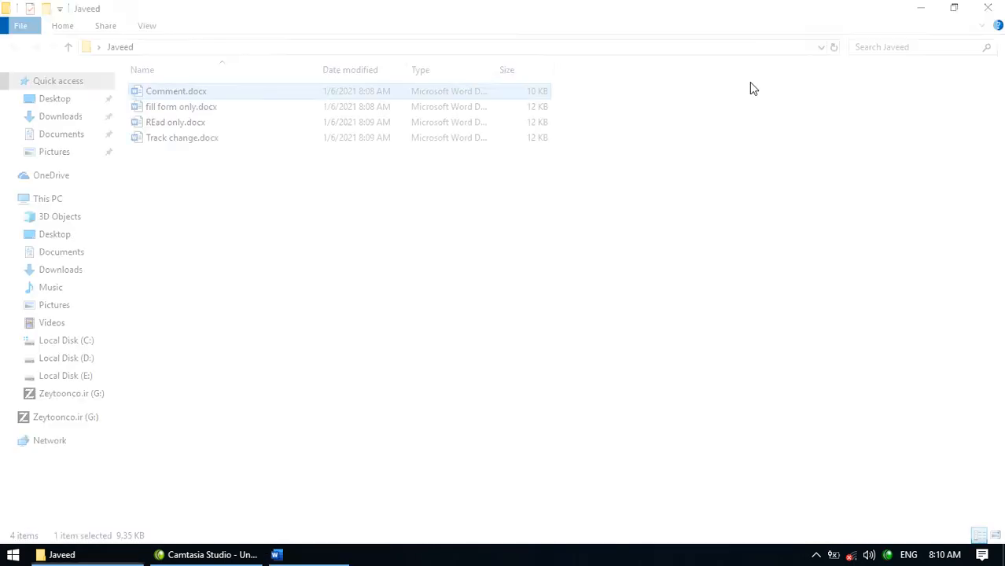
- Change Comment.docx's extension from docx to zip
click(208, 91)
key(BackSpace)
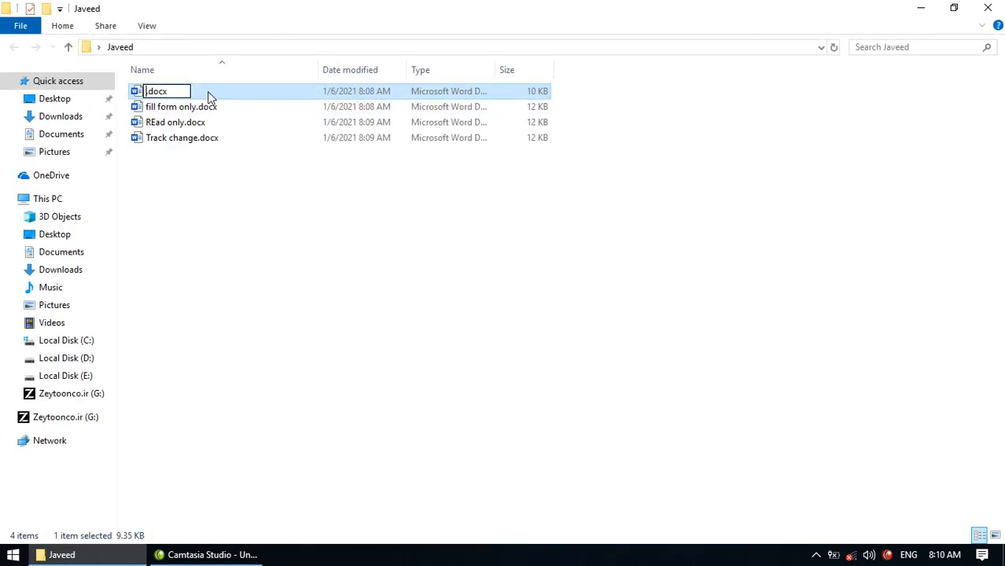
key(ctrl+z)
click(210, 92)
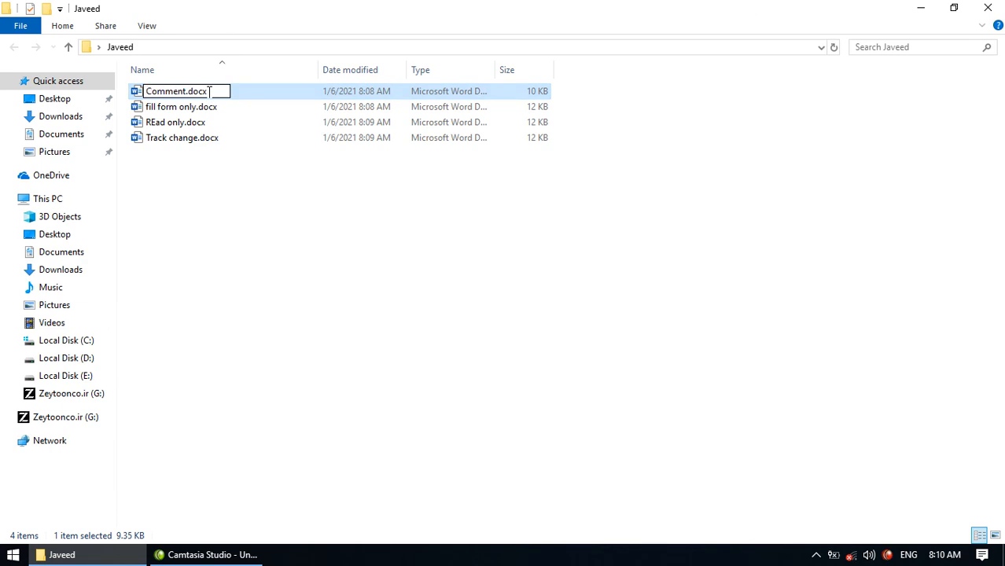
key(BackSpace)
key(BackSpace)
key(BackSpace)
text(zip)
key(Return)
key(Return)
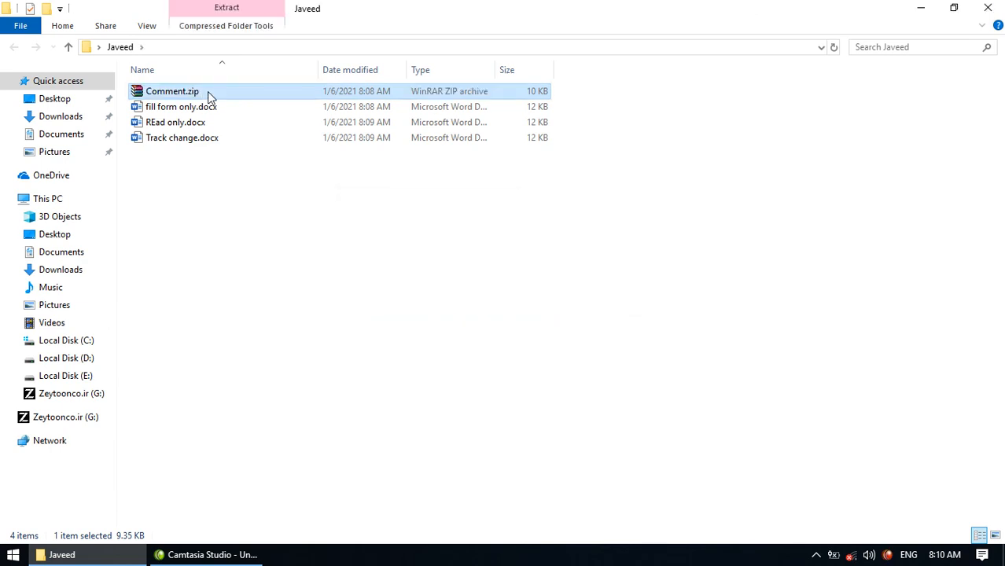
- Delete settings.xml from the word folder inside Comment.zip in WinRAR
double_click(180, 92)
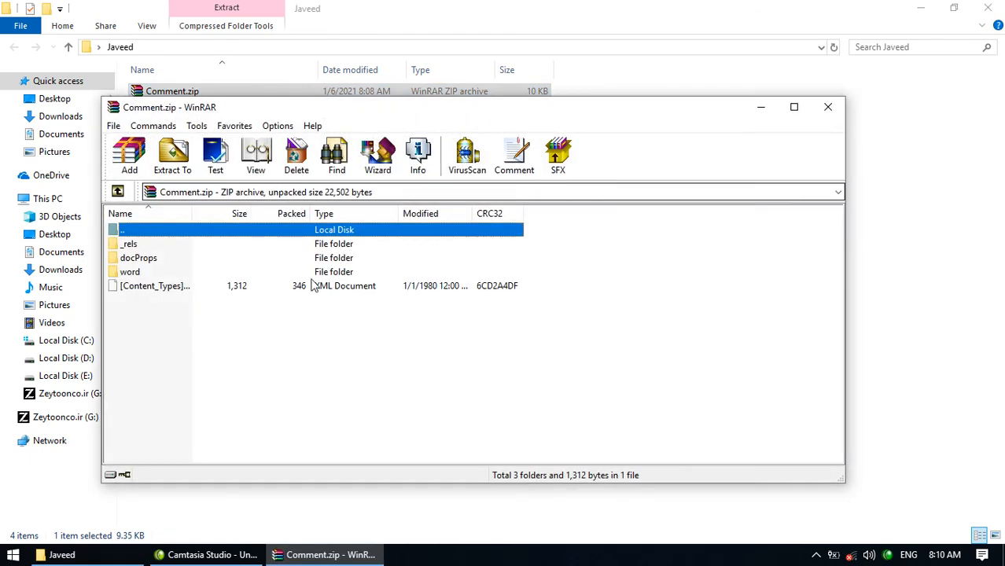
double_click(223, 271)
right_click(168, 302)
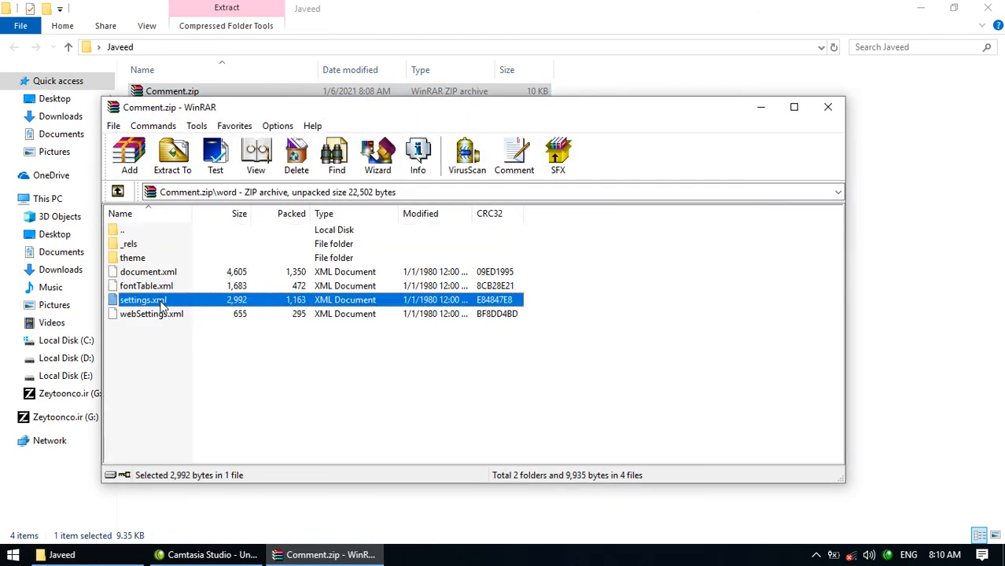
click(217, 120)
click(536, 329)
click(828, 110)
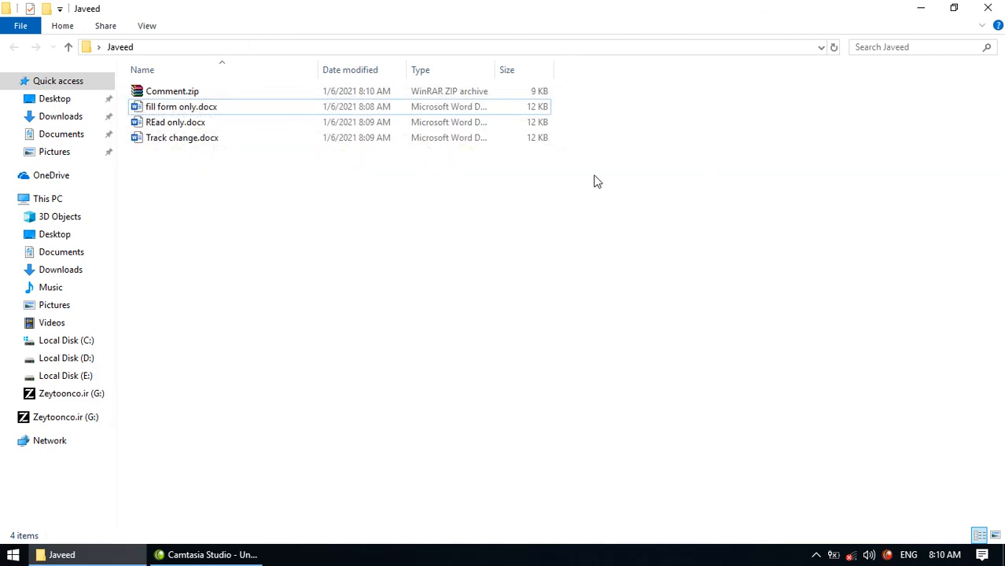
- Rename Comment.zip back to Comment.docx
click(468, 96)
click(211, 94)
click(203, 92)
key(BackSpace)
key(BackSpace)
key(BackSpace)
text(docx)
key(Return)
key(Return)
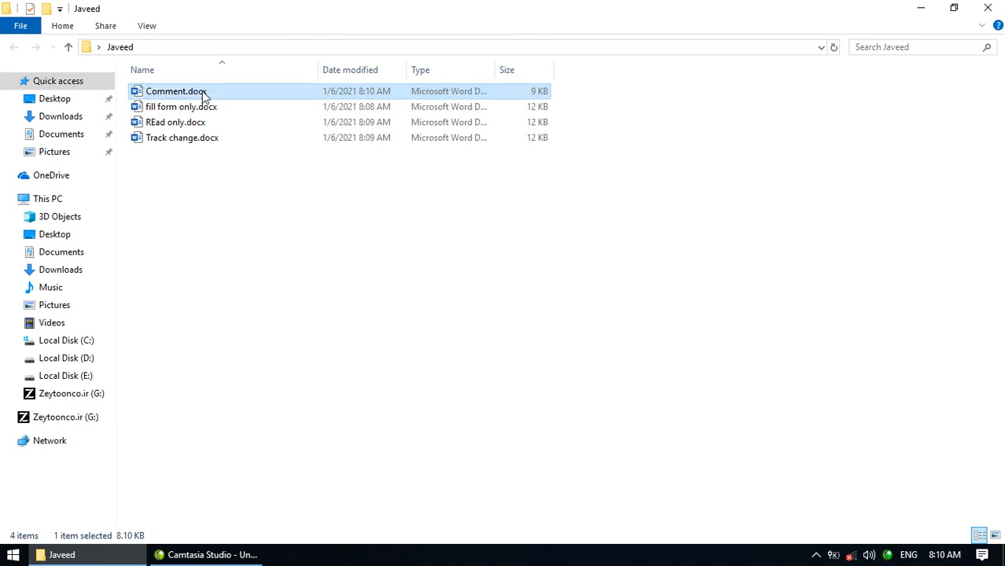
- Open Comment.docx, set the text from 'document' to 'SmartArt gr' to 18 pt, and delete the C of 'Click'
double_click(203, 92)
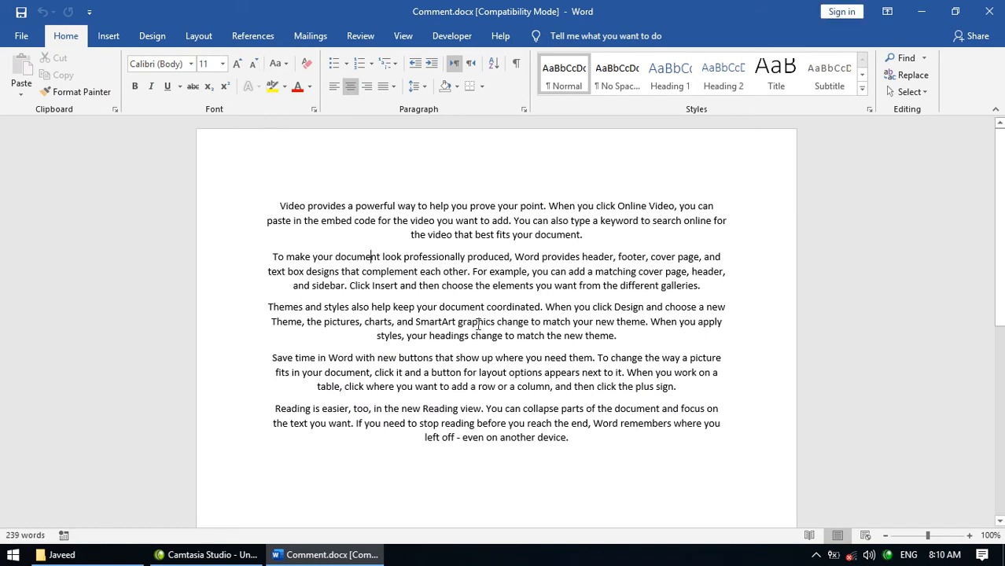
drag(370, 256, 466, 322)
click(238, 67)
click(239, 67)
click(238, 68)
click(238, 68)
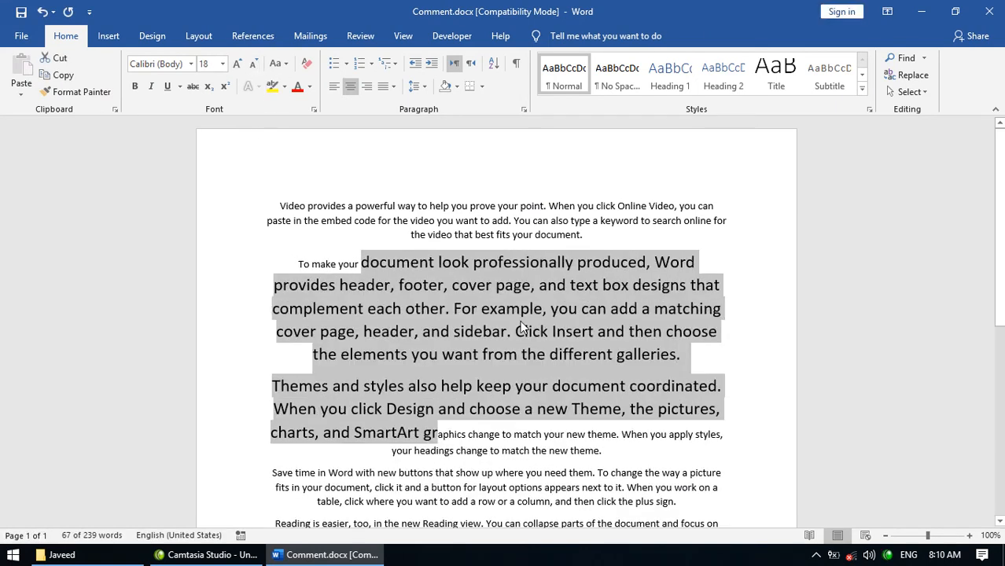
click(523, 328)
key(BackSpace)
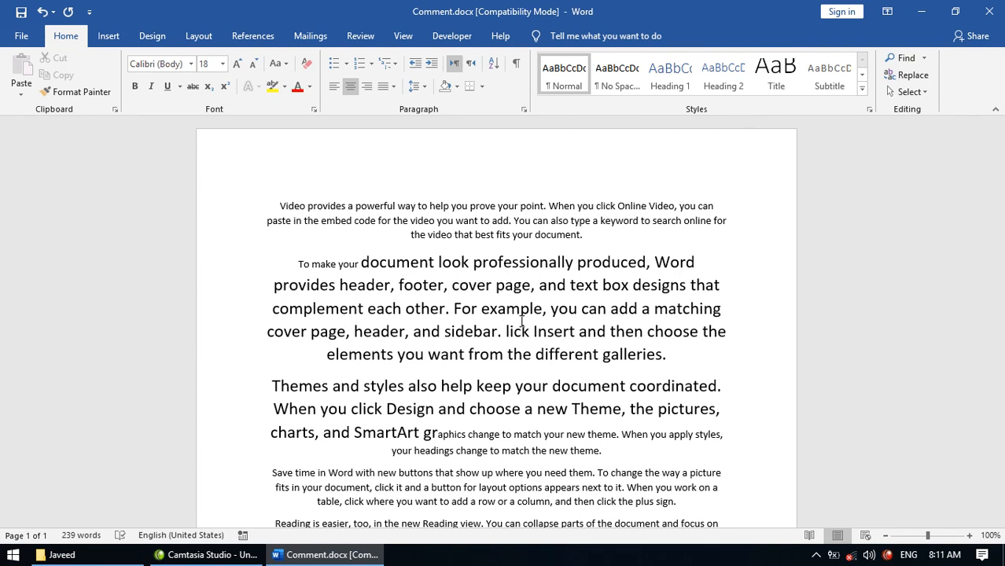
key(ctrl+a)
- Clear the document, type a trial 'Impotant po', then delete it again
key(Delete)
text(imprt)
key(BackSpace)
key(BackSpace)
text(otant po)
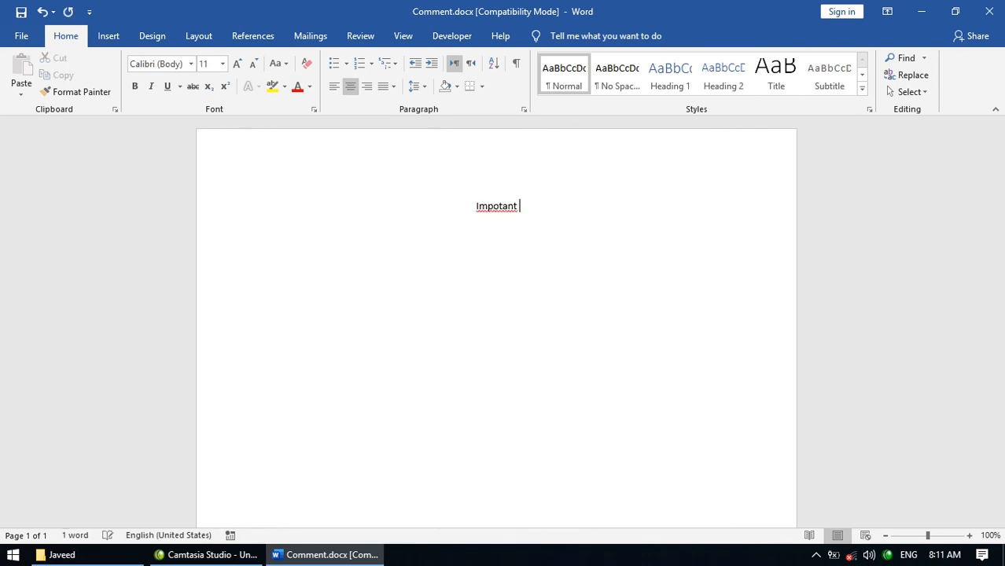
key(ctrl+a)
key(Delete)
- Enlarge the font to 26 pt and type 'We cannot remove open password any file'
key(ctrl+shift+comma)
key(ctrl+shift+comma)
key(ctrl+shift+period)
key(ctrl+shift+period)
key(ctrl+shift+period)
key(ctrl+shift+period)
key(ctrl+shift+period)
key(ctrl+shift+period)
key(ctrl+shift+period)
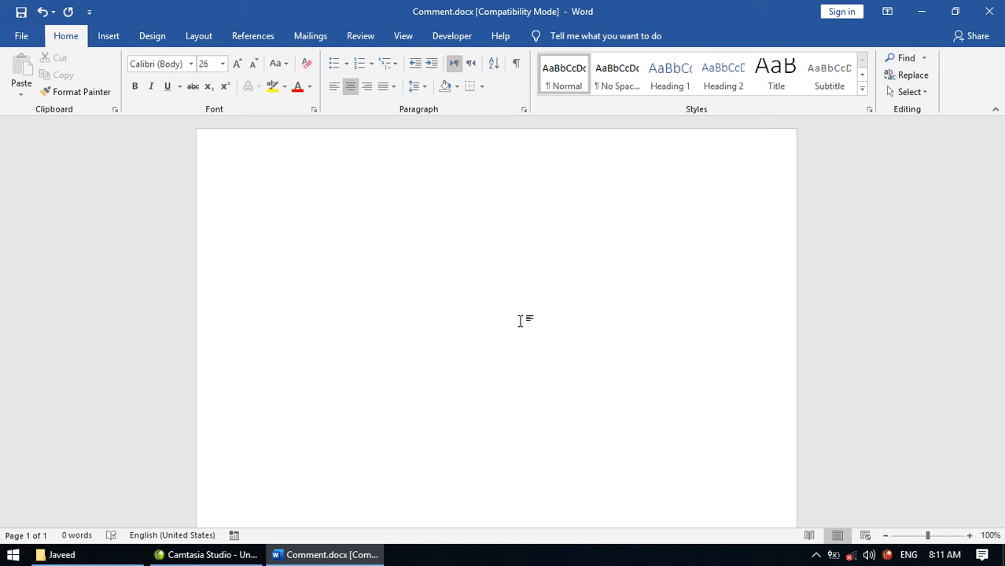
text(We cannt)
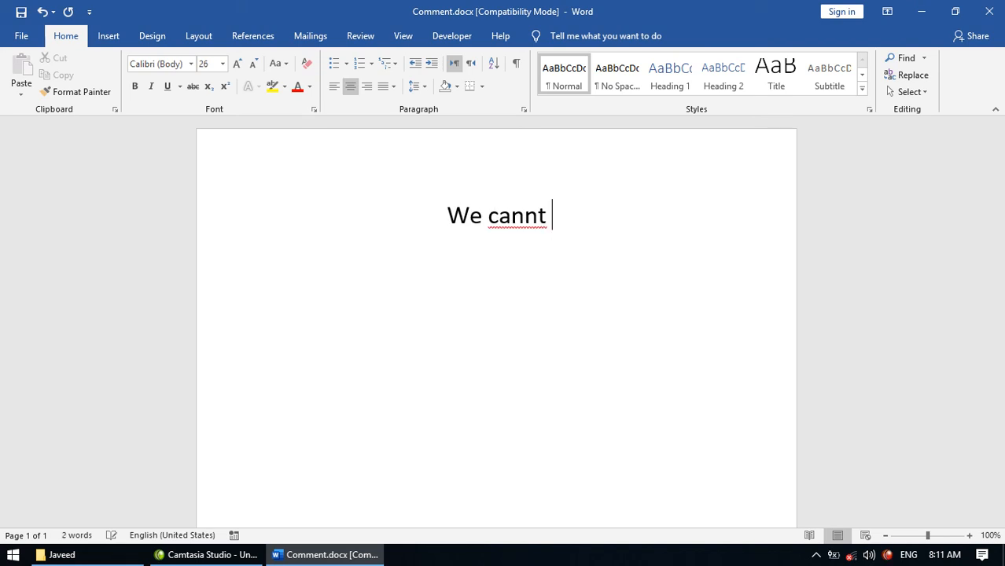
key(BackSpace)
key(BackSpace)
text(ot c)
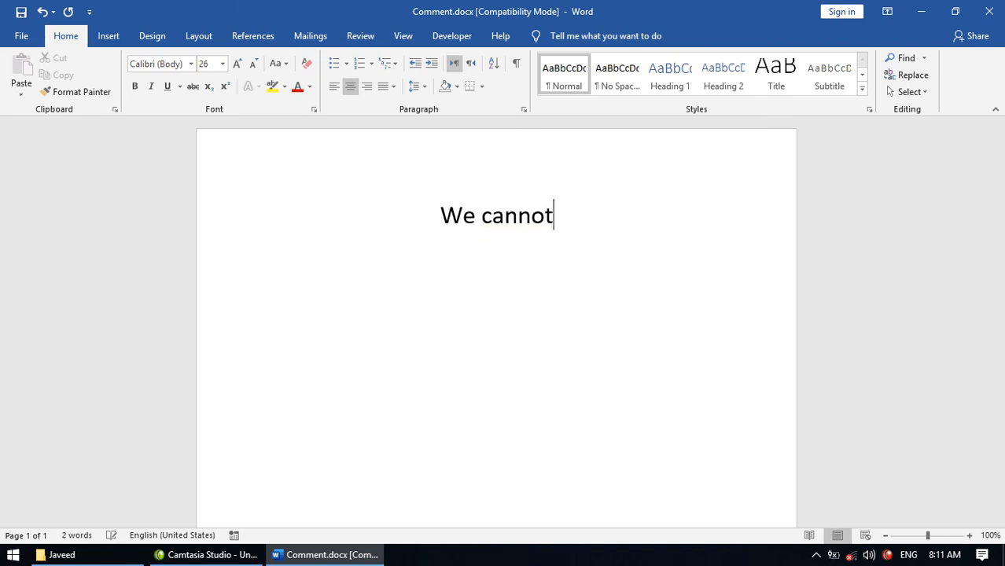
text(n)
key(BackSpace)
key(BackSpace)
text(remove opt)
key(BackSpace)
text(en passwor)
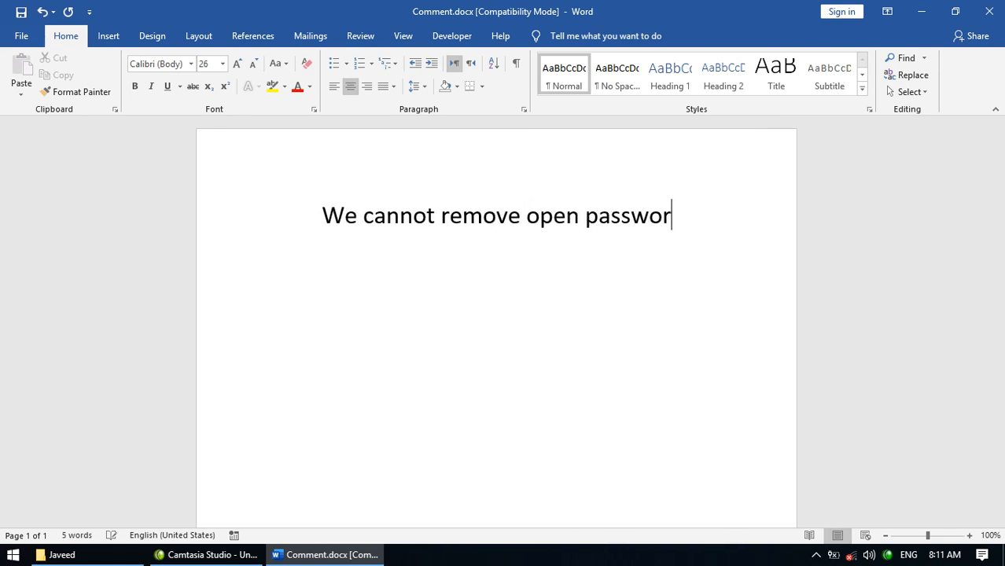
text(d any file)
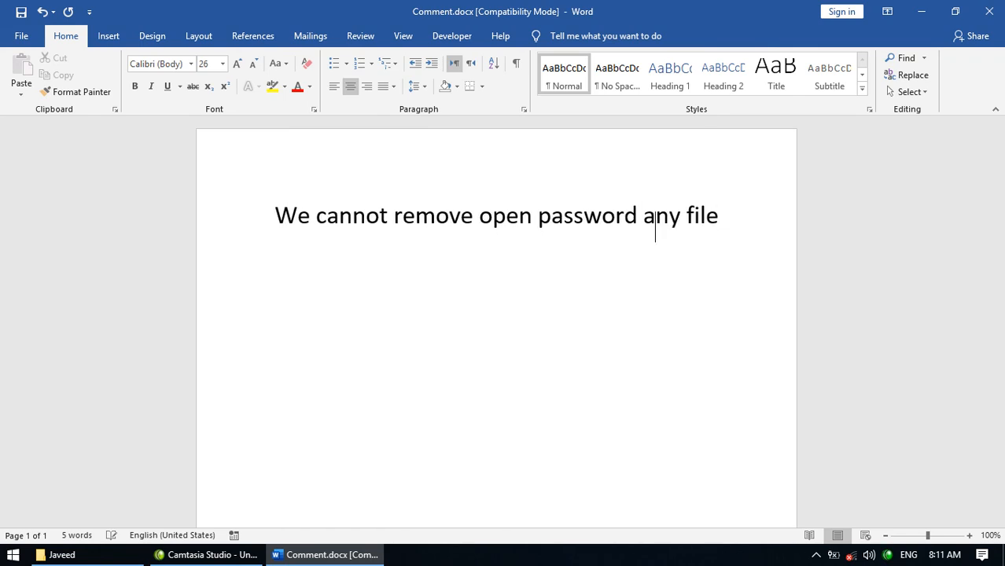
key(Return)
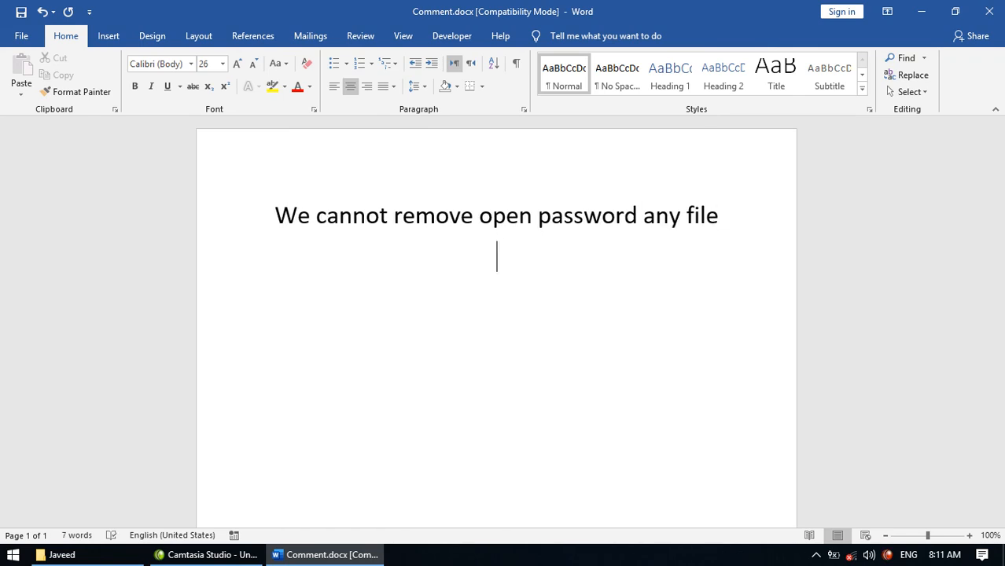